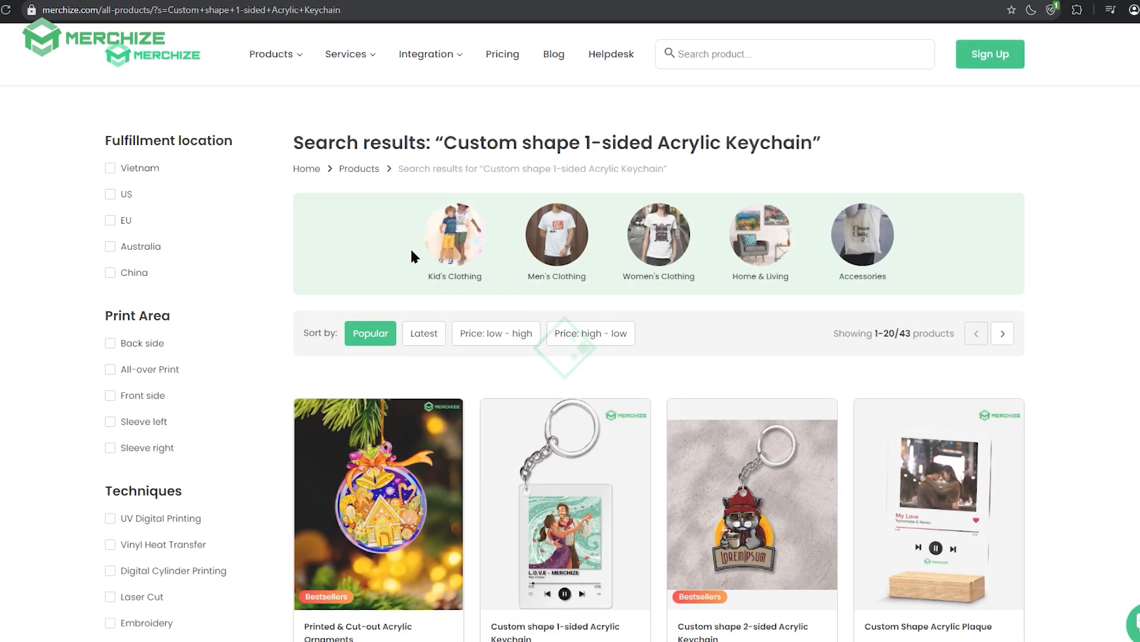
Open the Custom shape 1-sided Acrylic Keychain product page and browse its product images
{"action": "scroll", "coordinate": [410, 247], "scroll_direction": "down", "scroll_amount": 4}
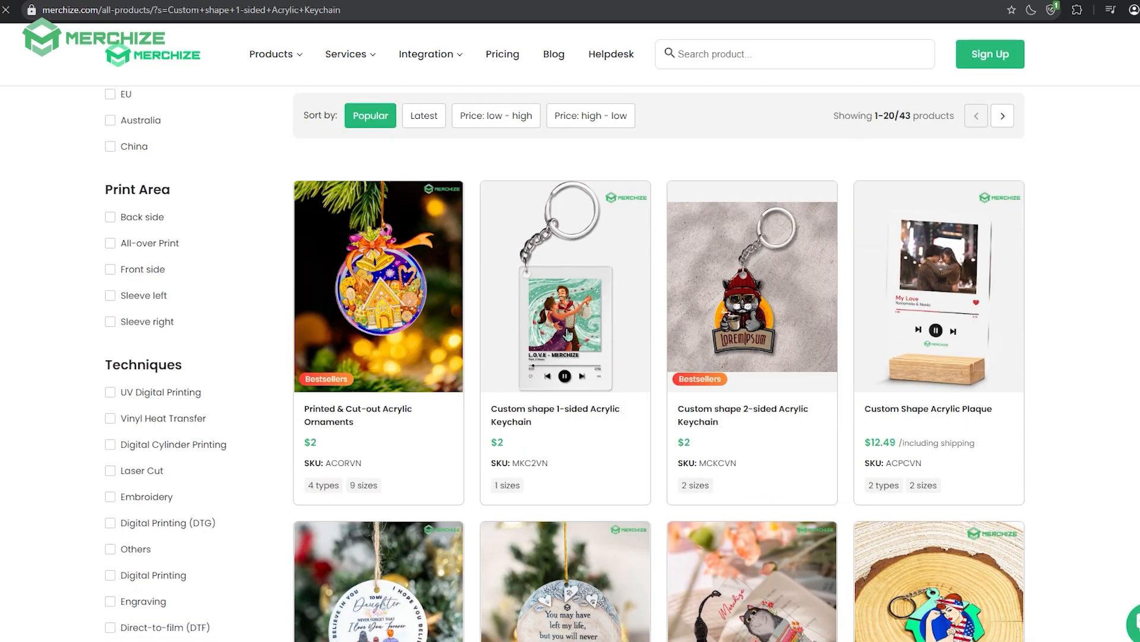
{"action": "left_click", "coordinate": [565, 332]}
{"action": "left_click", "coordinate": [556, 367]}
{"action": "left_click", "coordinate": [559, 372]}
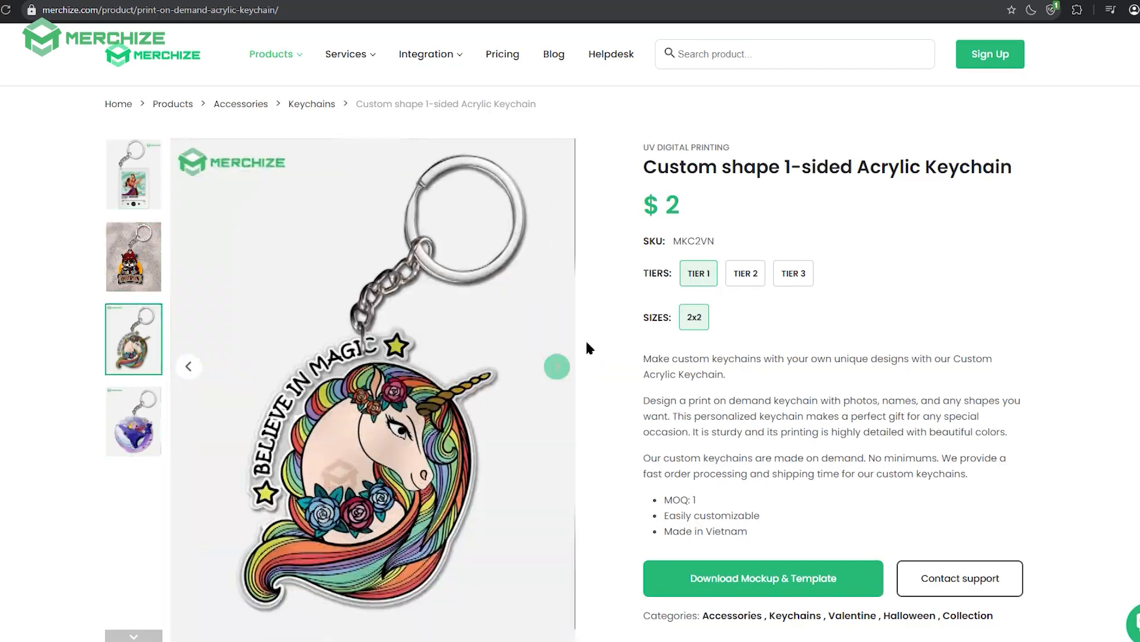
Download the design template for the Custom shape 1-sided Acrylic Keychain
{"action": "scroll", "coordinate": [416, 357], "scroll_direction": "down", "scroll_amount": 10}
{"action": "left_click", "coordinate": [289, 338]}
{"action": "left_click_drag", "start_coordinate": [159, 430], "coordinate": [481, 431]}
{"action": "left_click", "coordinate": [536, 430]}
{"action": "left_click", "coordinate": [301, 342]}
{"action": "left_click", "coordinate": [317, 283]}
{"action": "left_click", "coordinate": [359, 344]}
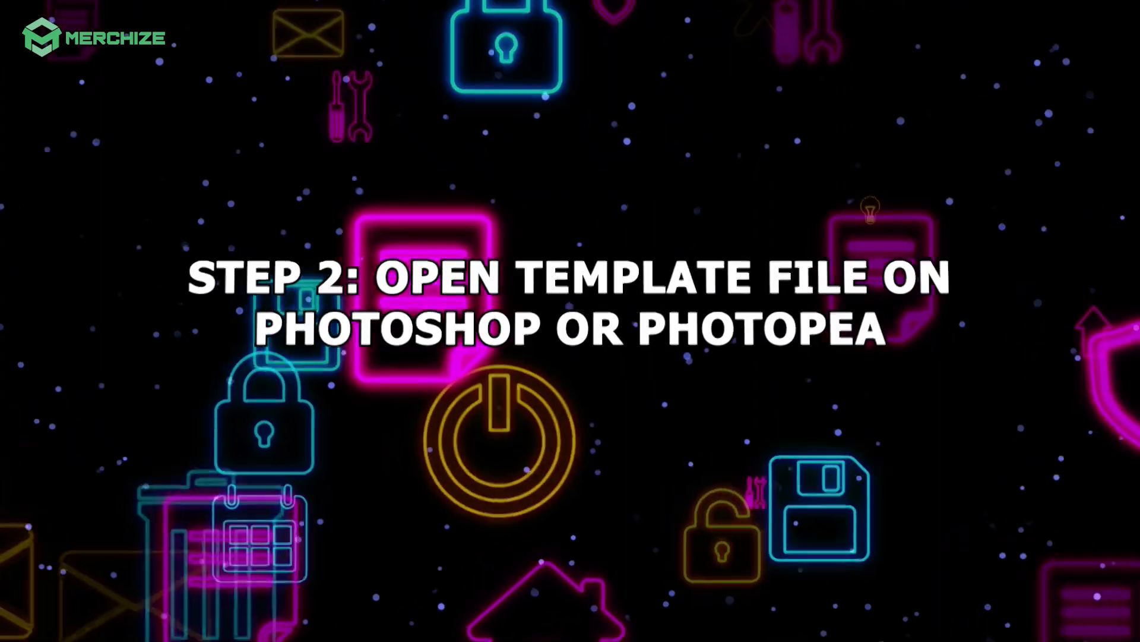
Switch to Photopea and open the downloaded MCKC2 1-side mica keychain template file
{"action": "type", "text": "photopea."}
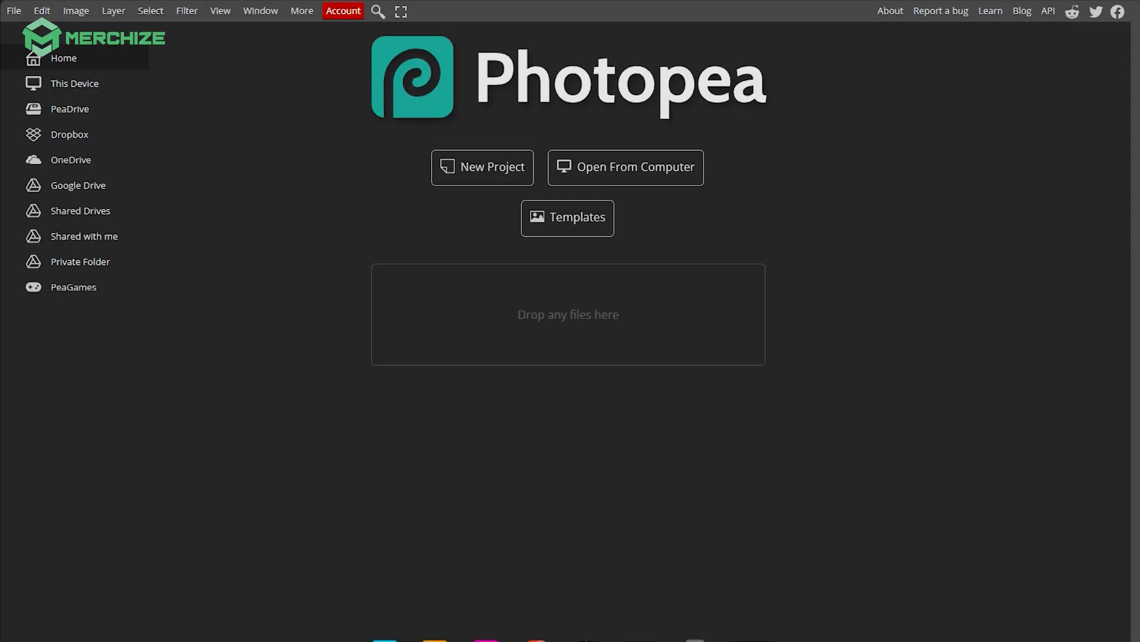
{"action": "left_click_drag", "start_coordinate": [1020, 233], "coordinate": [581, 292]}
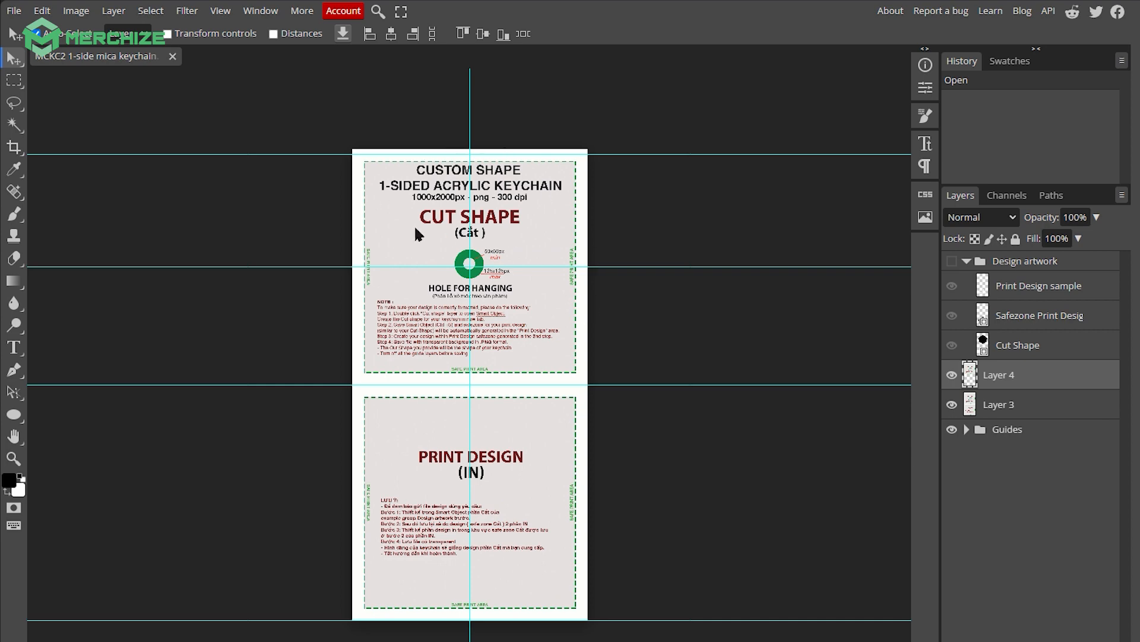
Examine the template's Cut Shape and Print Design areas, including the hanging-hole size limits, instruction notes and safe print borders
{"action": "scroll", "coordinate": [420, 226], "scroll_direction": "up", "scroll_amount": 1}
{"action": "scroll", "coordinate": [428, 226], "scroll_direction": "up", "scroll_amount": 2}
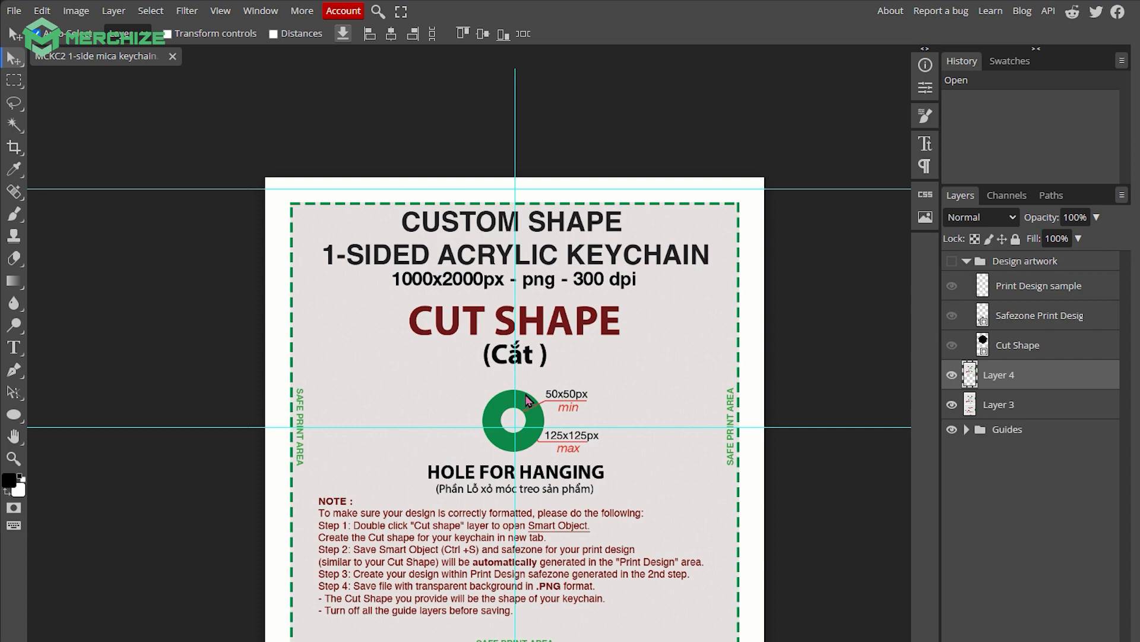
{"action": "scroll", "coordinate": [525, 406], "scroll_direction": "up", "scroll_amount": 3}
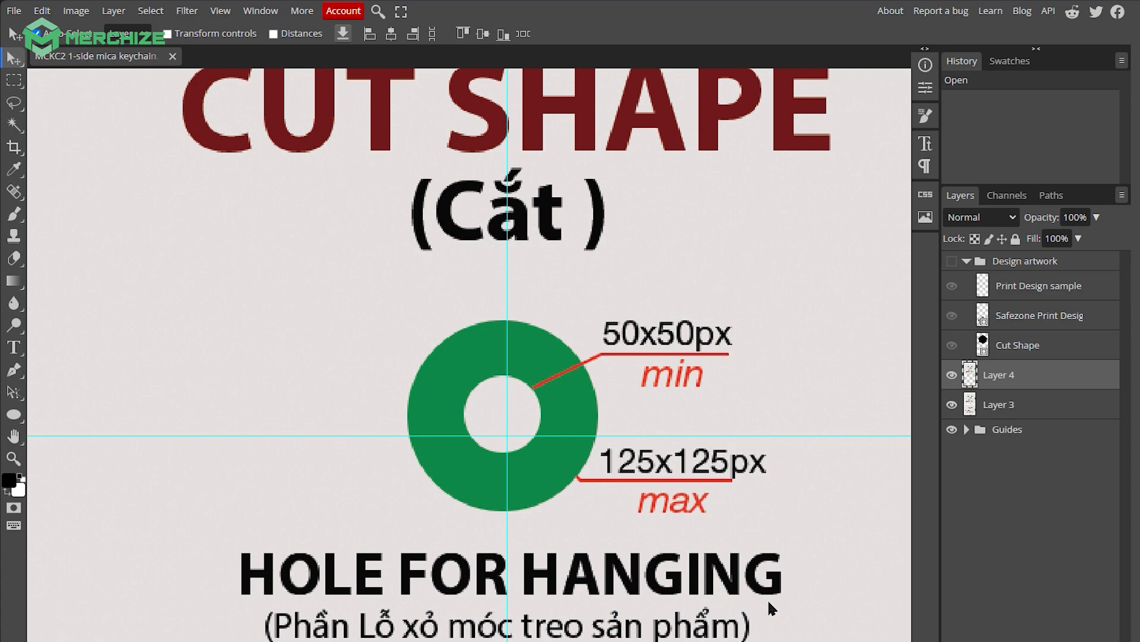
{"action": "scroll", "coordinate": [767, 599], "scroll_direction": "down", "scroll_amount": 5}
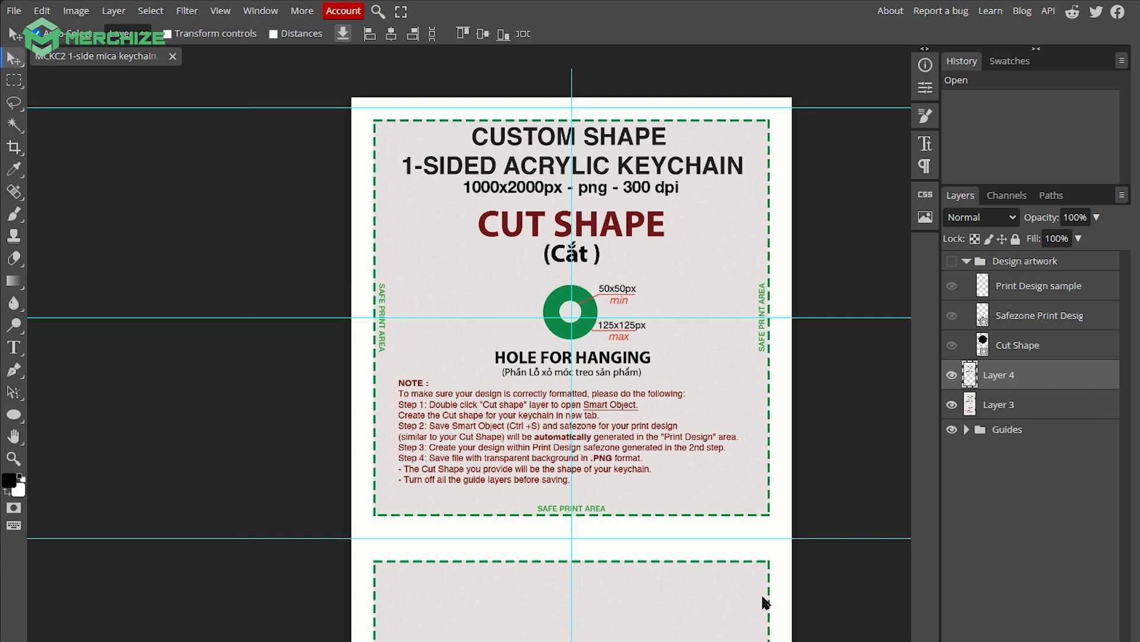
{"action": "scroll", "coordinate": [764, 601], "scroll_direction": "down", "scroll_amount": 5}
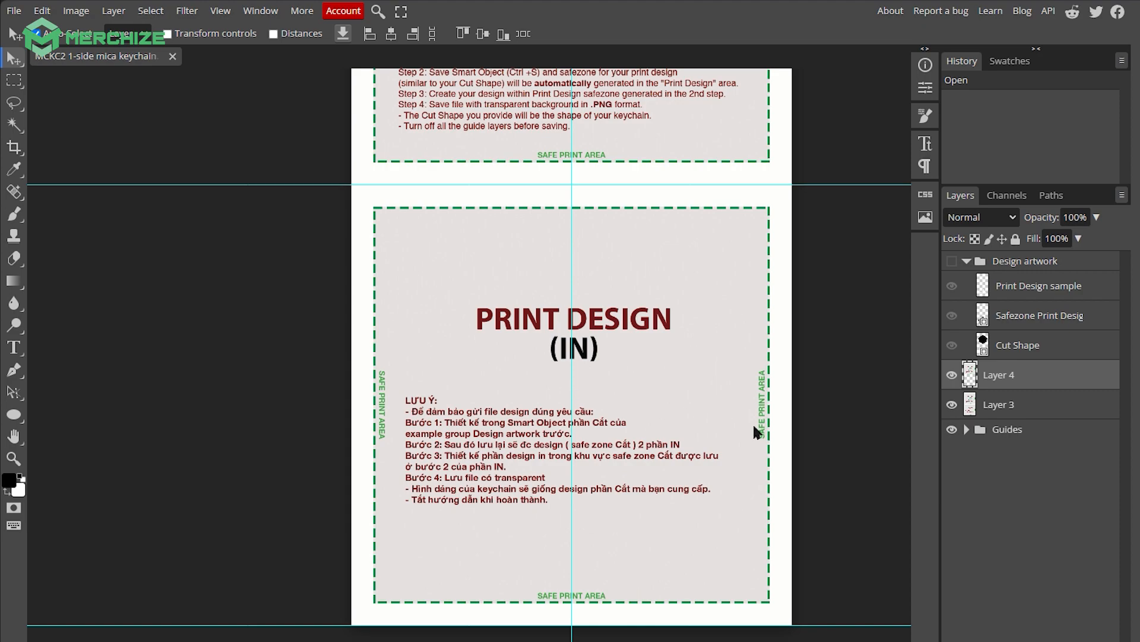
{"action": "scroll", "coordinate": [770, 417], "scroll_direction": "up", "scroll_amount": 3}
{"action": "scroll", "coordinate": [769, 417], "scroll_direction": "down", "scroll_amount": 6}
{"action": "scroll", "coordinate": [770, 417], "scroll_direction": "left", "scroll_amount": 1}
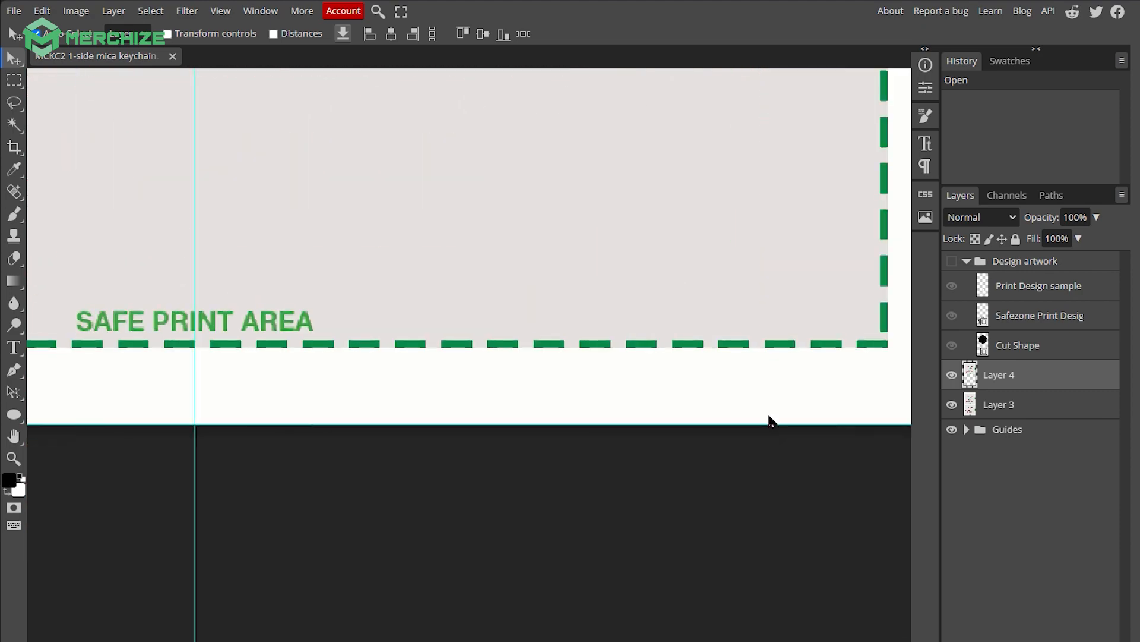
{"action": "scroll", "coordinate": [770, 421], "scroll_direction": "left", "scroll_amount": 4}
{"action": "scroll", "coordinate": [737, 409], "scroll_direction": "up", "scroll_amount": 5}
{"action": "scroll", "coordinate": [737, 410], "scroll_direction": "up", "scroll_amount": 10}
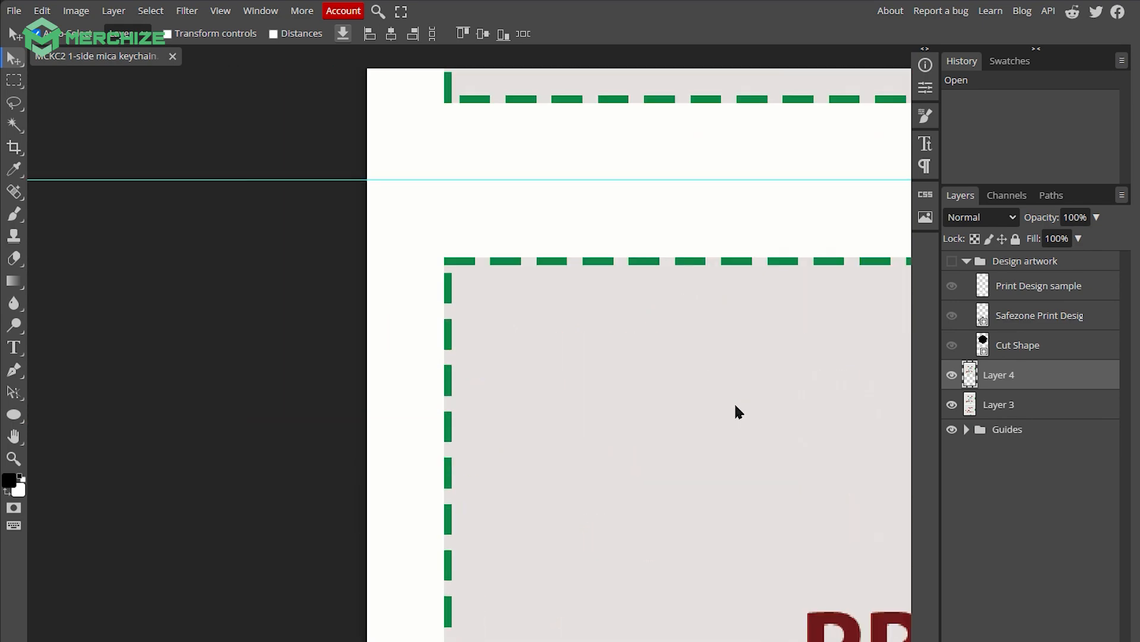
{"action": "scroll", "coordinate": [736, 410], "scroll_direction": "right", "scroll_amount": 10}
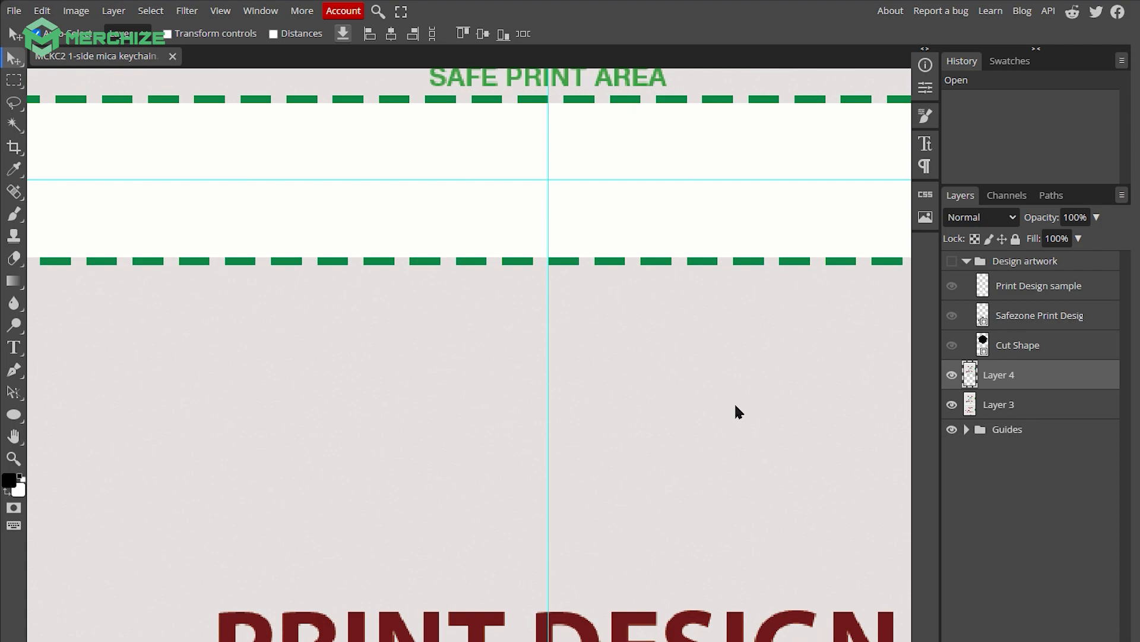
{"action": "scroll", "coordinate": [737, 411], "scroll_direction": "down", "scroll_amount": 4}
{"action": "scroll", "coordinate": [737, 411], "scroll_direction": "down", "scroll_amount": 5}
{"action": "scroll", "coordinate": [737, 411], "scroll_direction": "up", "scroll_amount": 2}
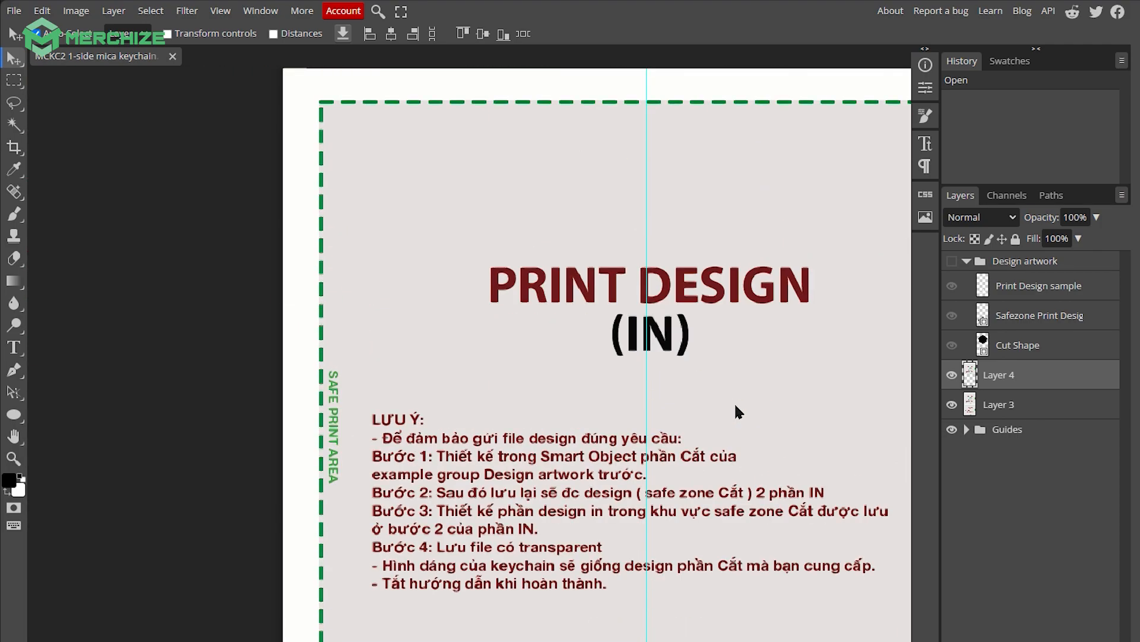
{"action": "scroll", "coordinate": [737, 411], "scroll_direction": "down", "scroll_amount": 3}
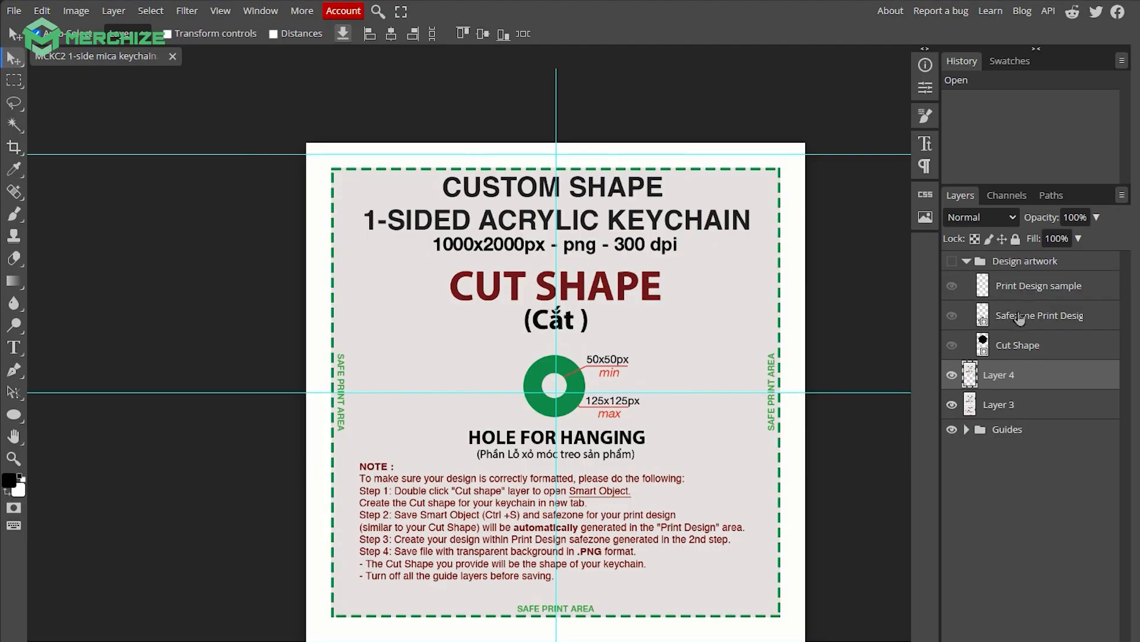
Open the Cut Shape smart object, hide its Example layer and show the artwork cut group
{"action": "left_click", "coordinate": [985, 354]}
{"action": "double_click", "coordinate": [983, 346]}
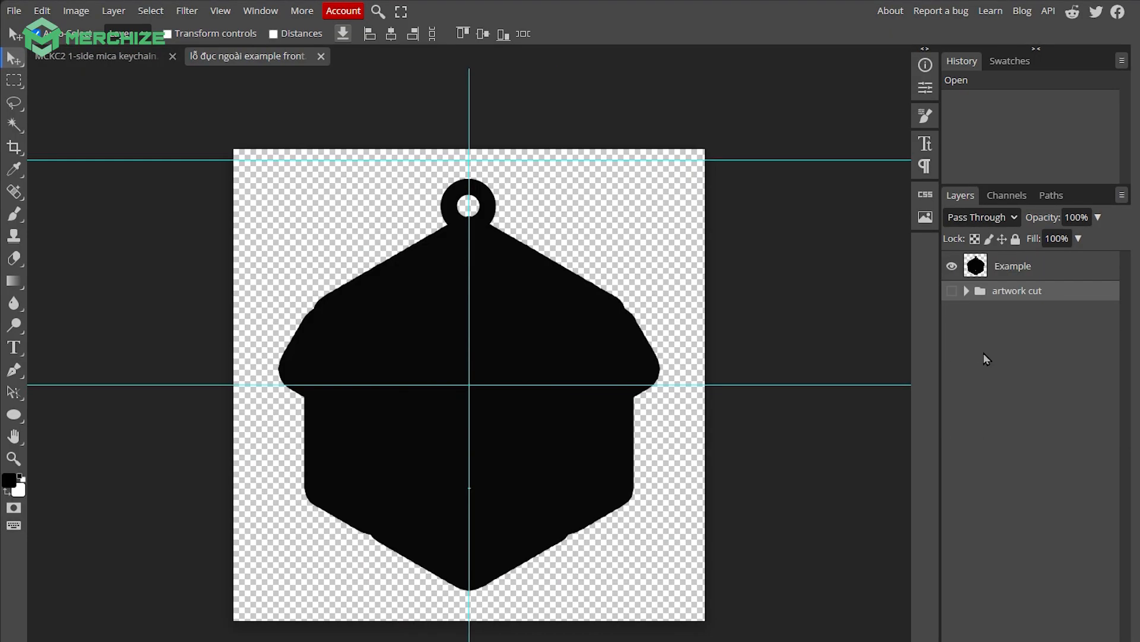
{"action": "left_click", "coordinate": [951, 267]}
{"action": "left_click", "coordinate": [953, 291]}
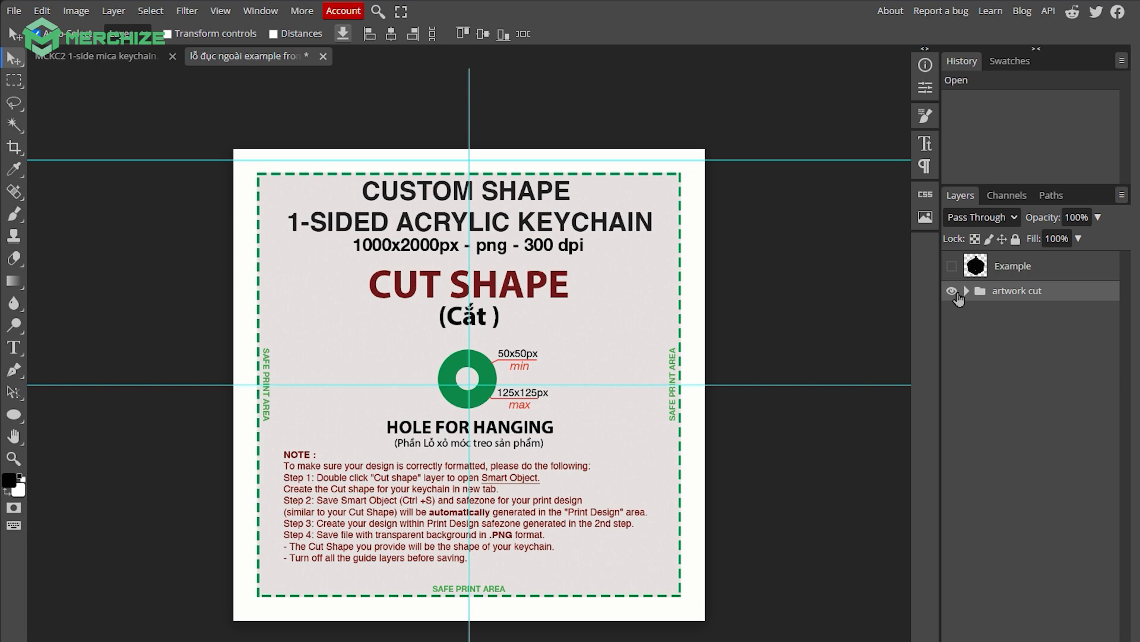
Place the desgin image file into the cut-shape document with Open & Place
{"action": "left_click", "coordinate": [14, 11]}
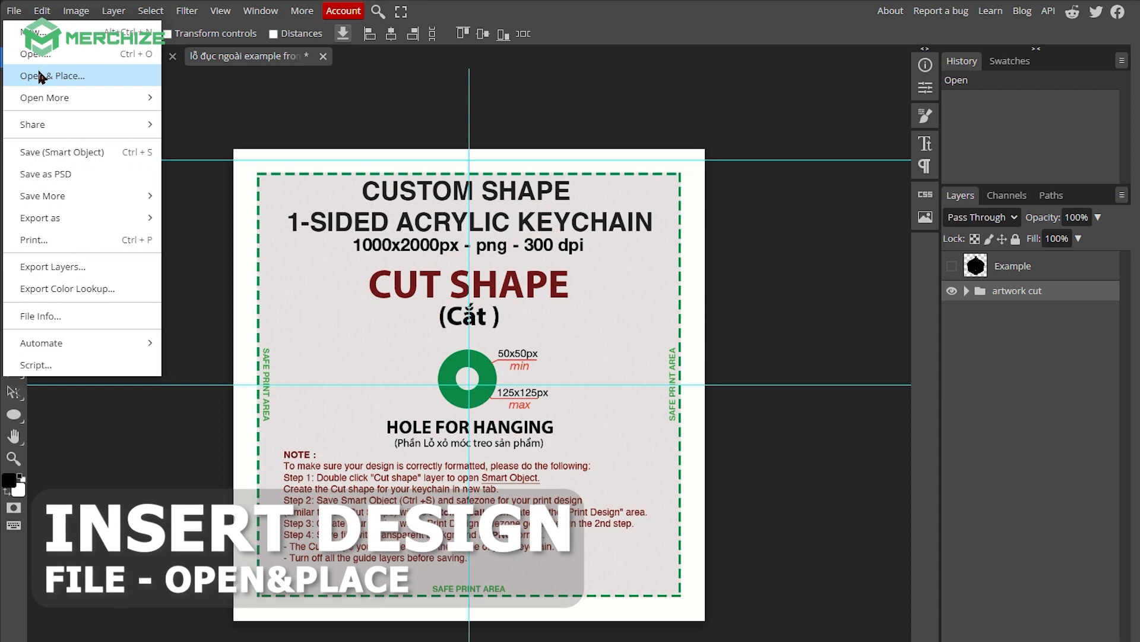
{"action": "left_click", "coordinate": [40, 76]}
{"action": "left_click", "coordinate": [66, 379]}
{"action": "double_click", "coordinate": [332, 97]}
{"action": "double_click", "coordinate": [181, 56]}
{"action": "double_click", "coordinate": [181, 48]}
{"action": "double_click", "coordinate": [180, 38]}
{"action": "double_click", "coordinate": [180, 38]}
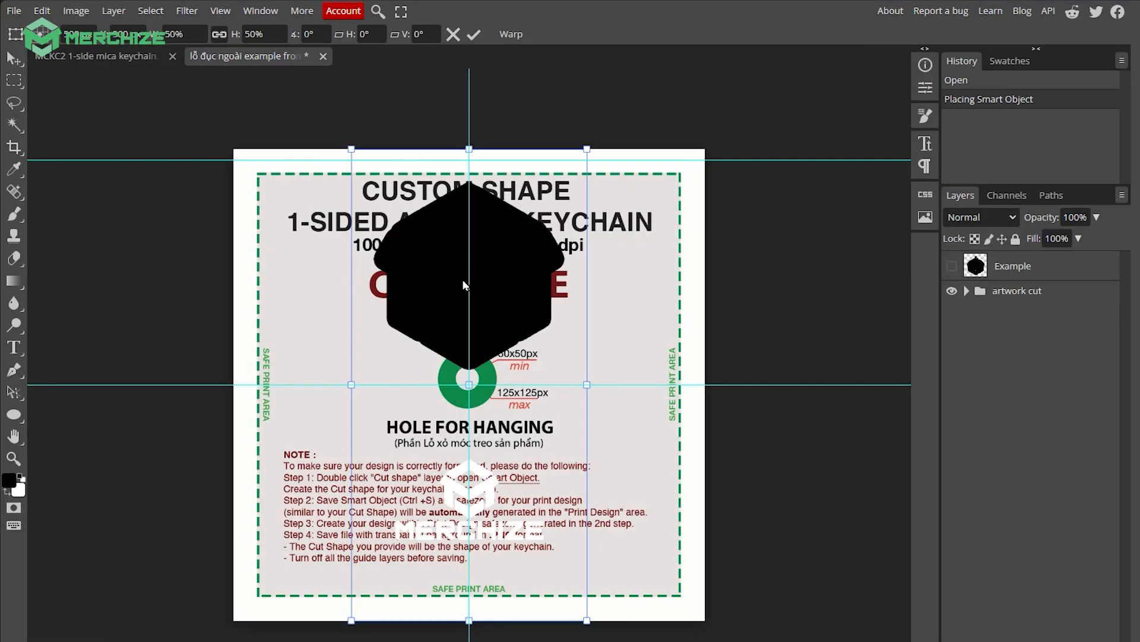
Enlarge the placed design to the full canvas width with its black shape centred, and move its layer directly above the artwork cut group
{"action": "left_click_drag", "start_coordinate": [587, 291], "coordinate": [705, 303]}
{"action": "left_click_drag", "start_coordinate": [352, 304], "coordinate": [233, 304]}
{"action": "left_click_drag", "start_coordinate": [446, 252], "coordinate": [454, 479]}
{"action": "key", "text": "Return"}
{"action": "left_click", "coordinate": [966, 290]}
{"action": "left_click_drag", "start_coordinate": [1010, 315], "coordinate": [1007, 281]}
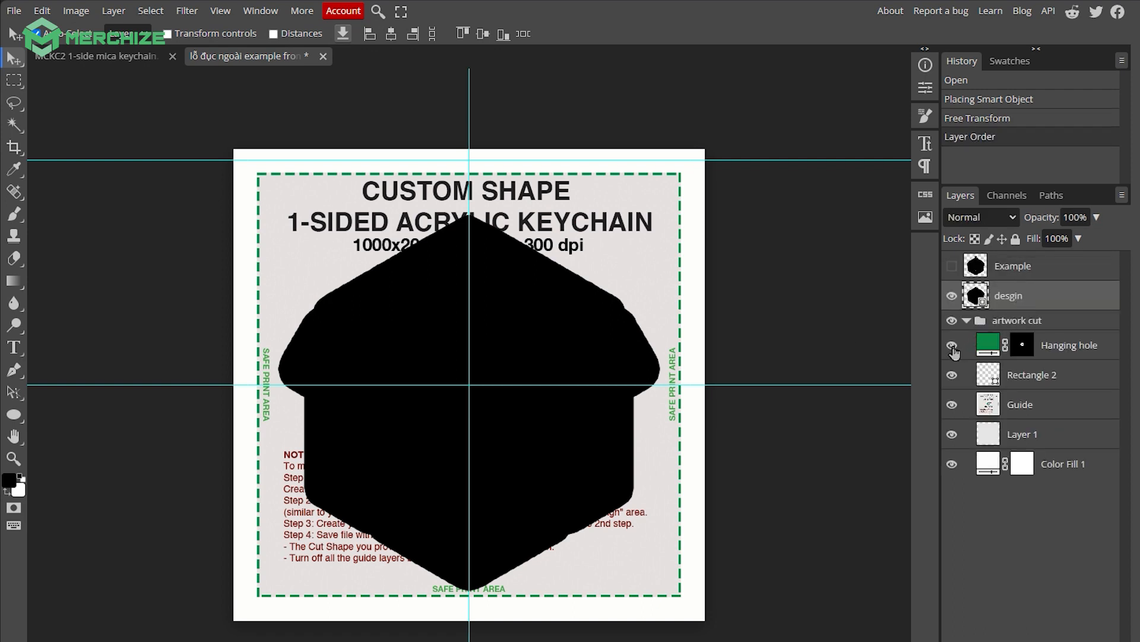
Move the hanging hole ring up to the design's top point and place the Hanging hole layer above the desgin layer
{"action": "left_click", "coordinate": [952, 296]}
{"action": "left_click_drag", "start_coordinate": [489, 374], "coordinate": [488, 207]}
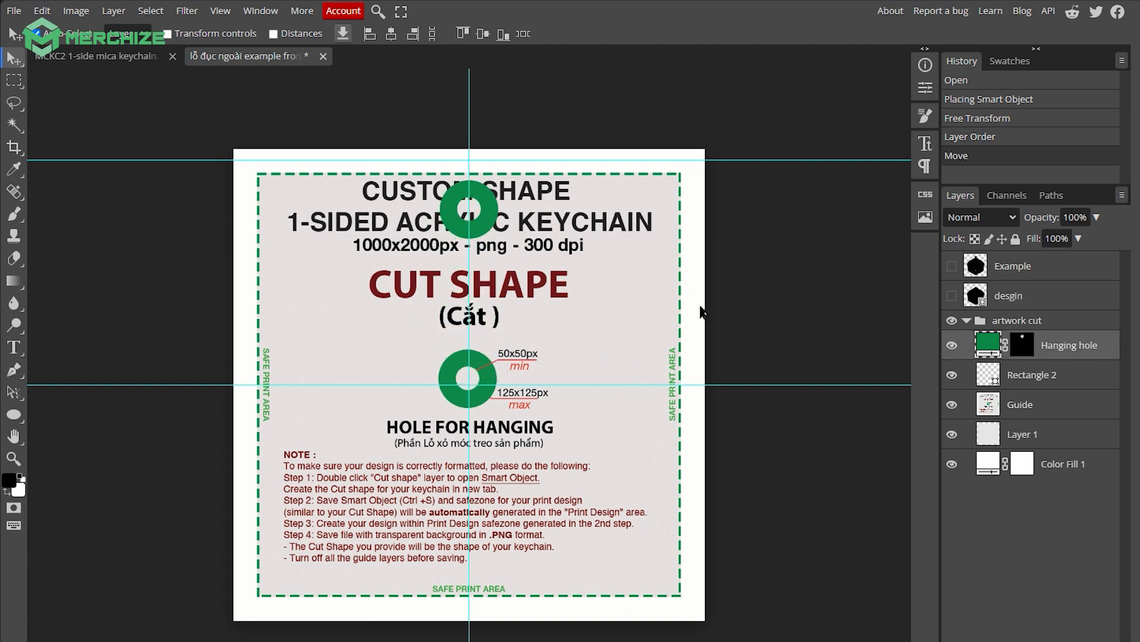
{"action": "left_click", "coordinate": [952, 296]}
{"action": "left_click_drag", "start_coordinate": [493, 212], "coordinate": [487, 208]}
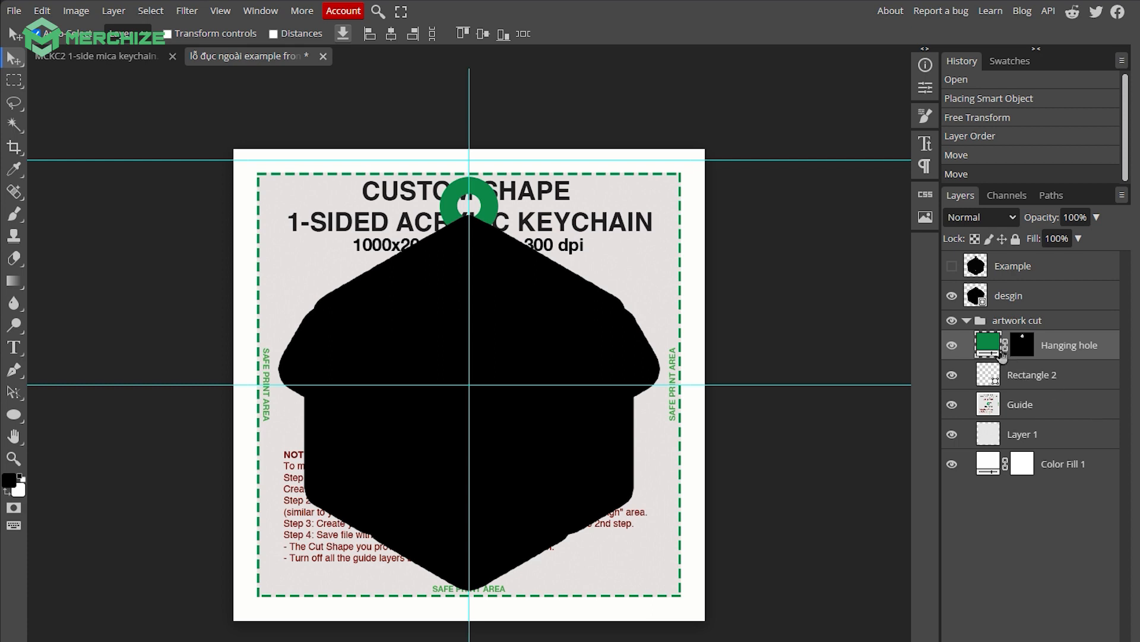
{"action": "left_click_drag", "start_coordinate": [1064, 346], "coordinate": [1062, 291]}
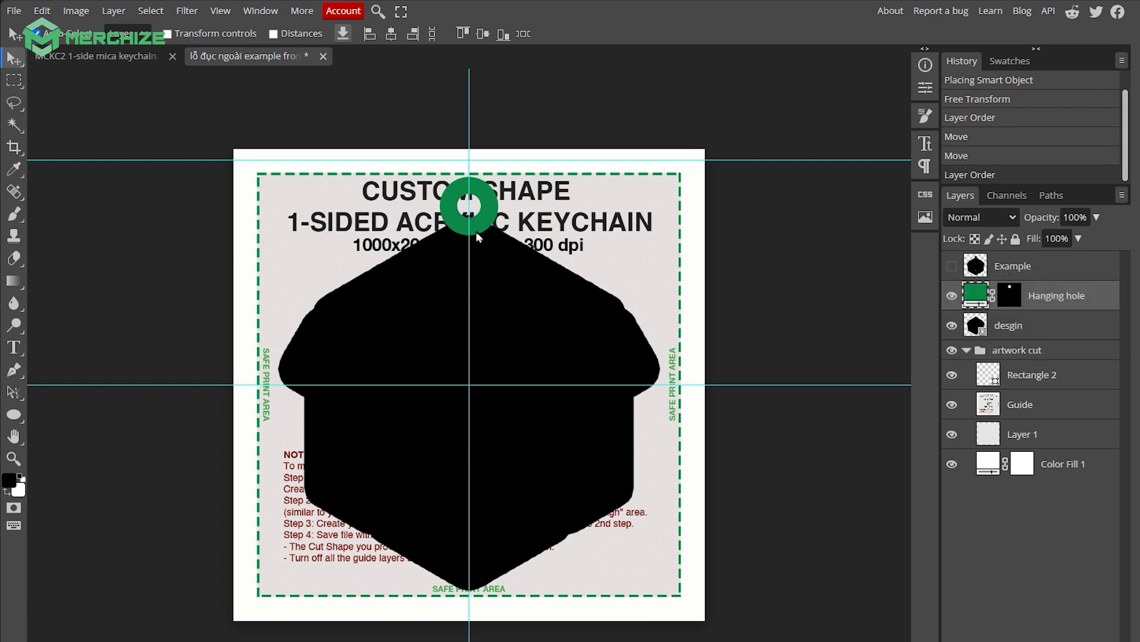
Move the hanging hole ring down inside the top of the black shape and apply a black Color Overlay at 100% opacity
{"action": "left_click_drag", "start_coordinate": [489, 221], "coordinate": [488, 278]}
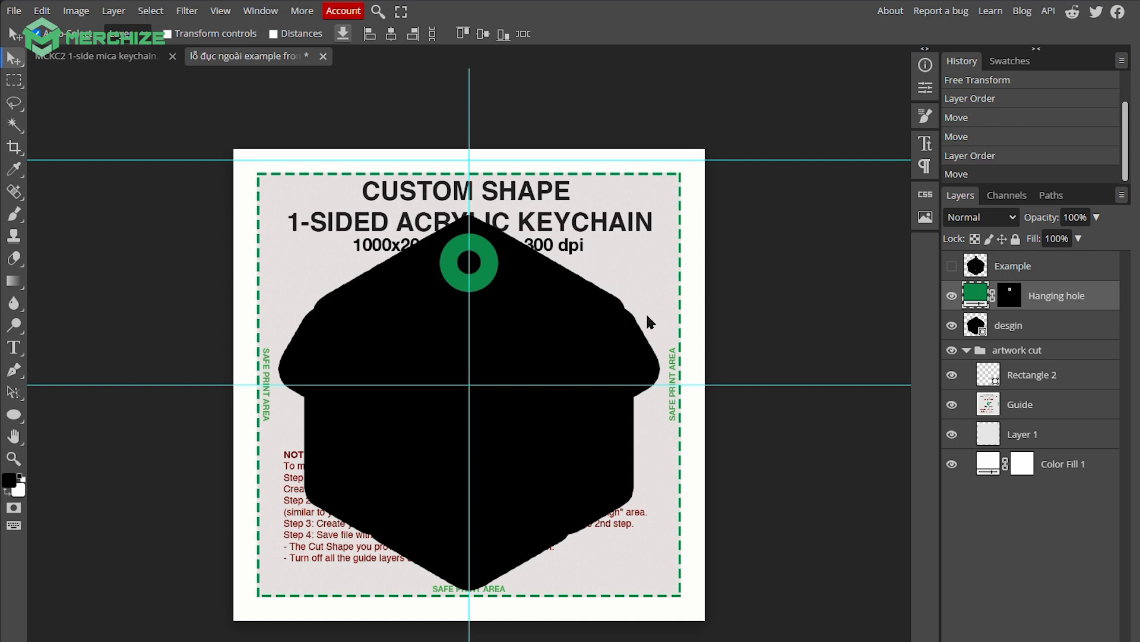
{"action": "right_click", "coordinate": [974, 296]}
{"action": "left_click", "coordinate": [1002, 302]}
{"action": "left_click", "coordinate": [151, 296]}
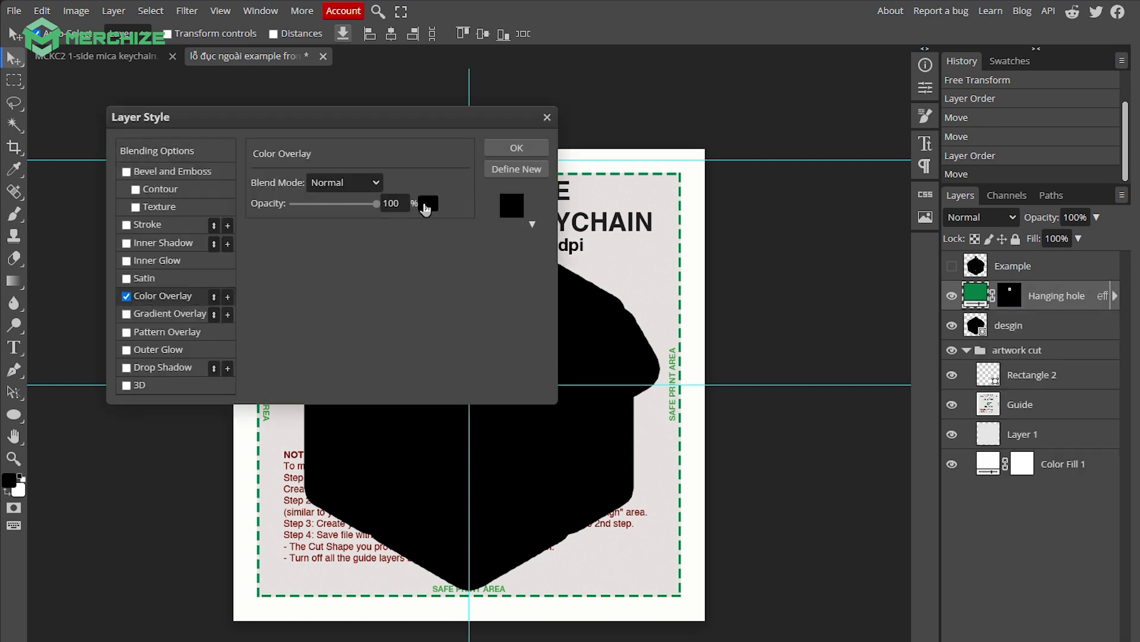
{"action": "left_click", "coordinate": [514, 151]}
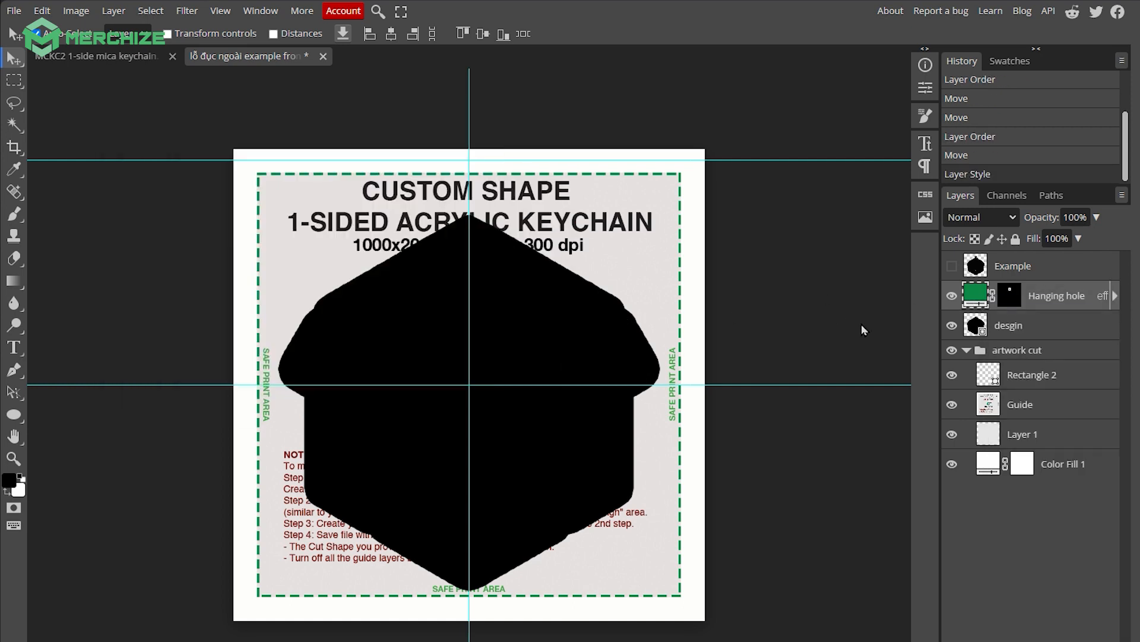
{"action": "scroll", "coordinate": [677, 375], "scroll_direction": "up", "scroll_amount": 3}
{"action": "scroll", "coordinate": [423, 311], "scroll_direction": "down", "scroll_amount": 2}
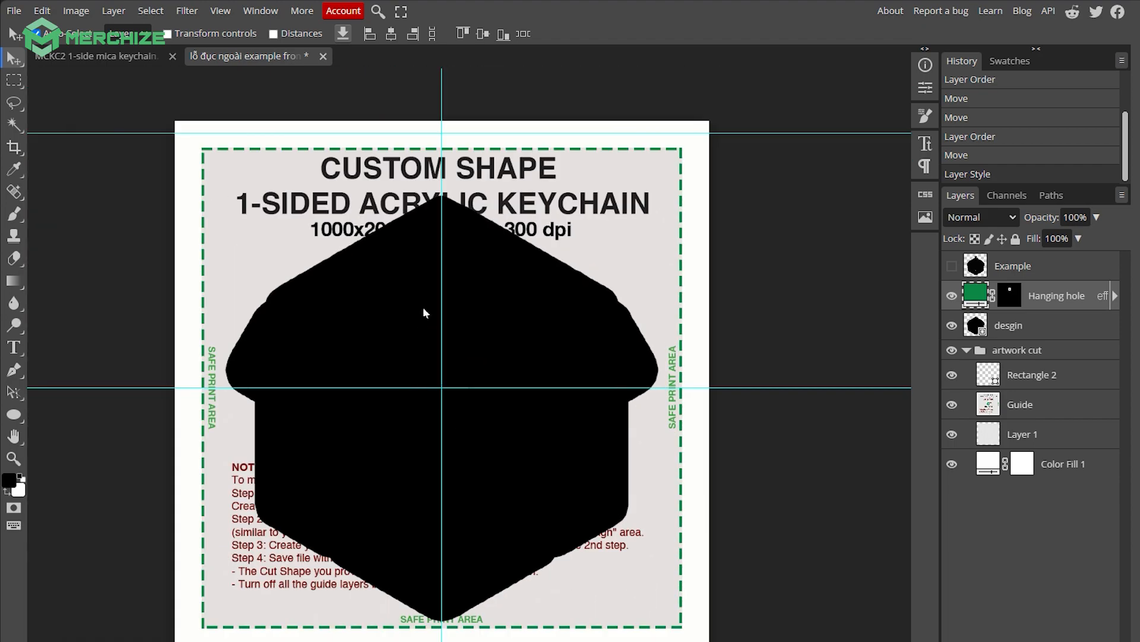
{"action": "scroll", "coordinate": [436, 634], "scroll_direction": "up", "scroll_amount": 3}
{"action": "scroll", "coordinate": [443, 629], "scroll_direction": "down", "scroll_amount": 4}
{"action": "scroll", "coordinate": [447, 545], "scroll_direction": "up", "scroll_amount": 1}
{"action": "scroll", "coordinate": [447, 545], "scroll_direction": "down", "scroll_amount": 2}
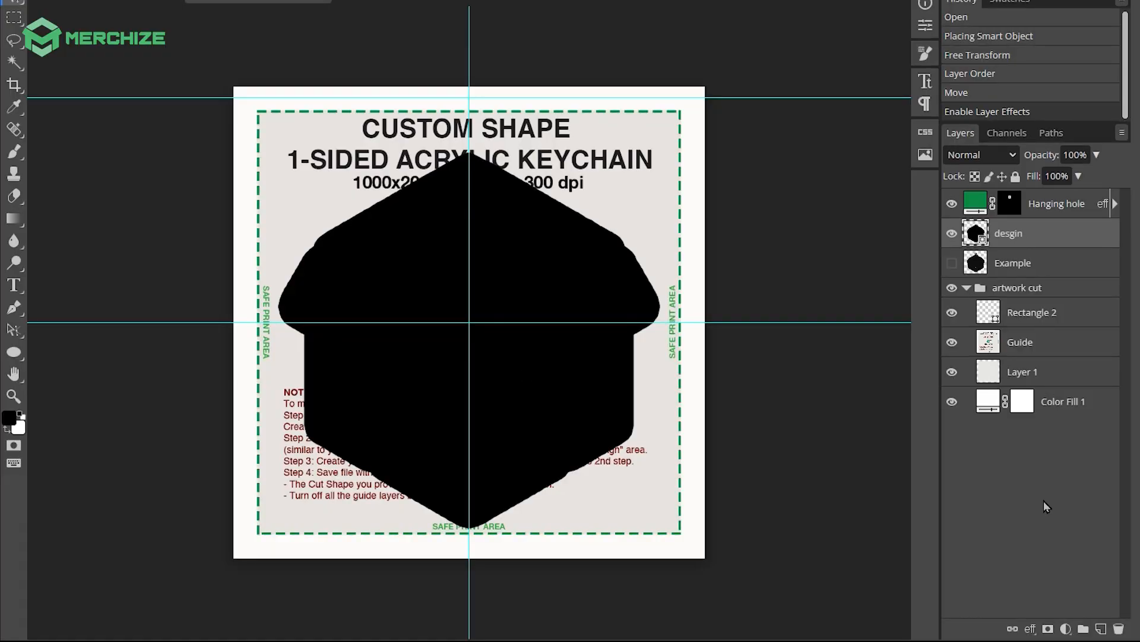
Add a raster mask to the desgin layer, and load the Hanging hole mask as an inverted selection
{"action": "left_click", "coordinate": [1048, 629]}
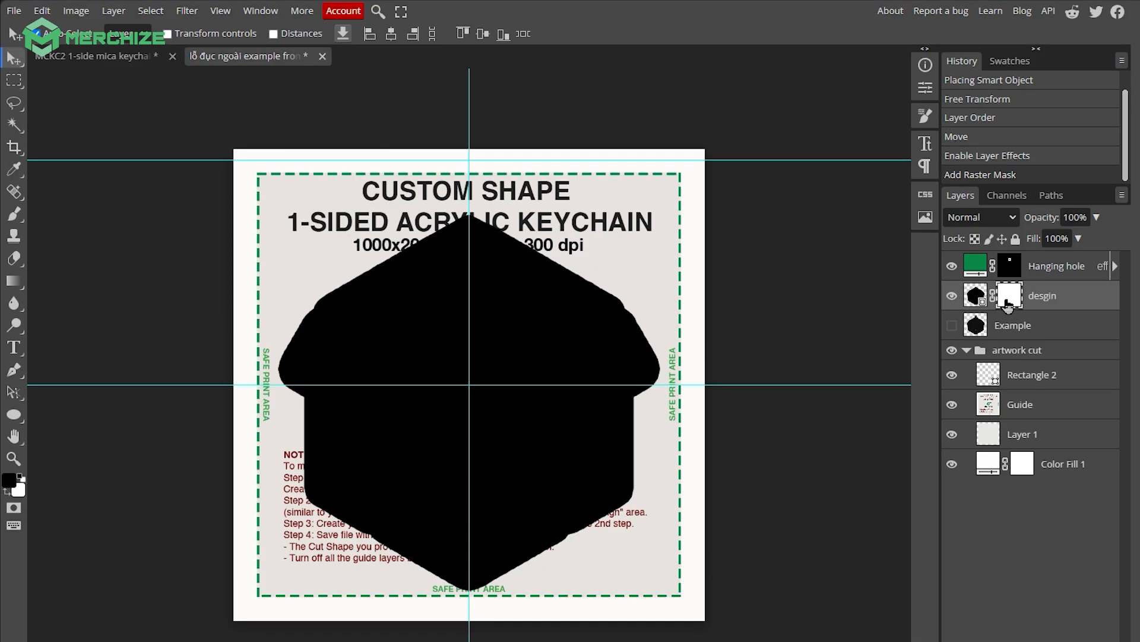
{"action": "left_click", "coordinate": [1011, 267], "text": "ctrl"}
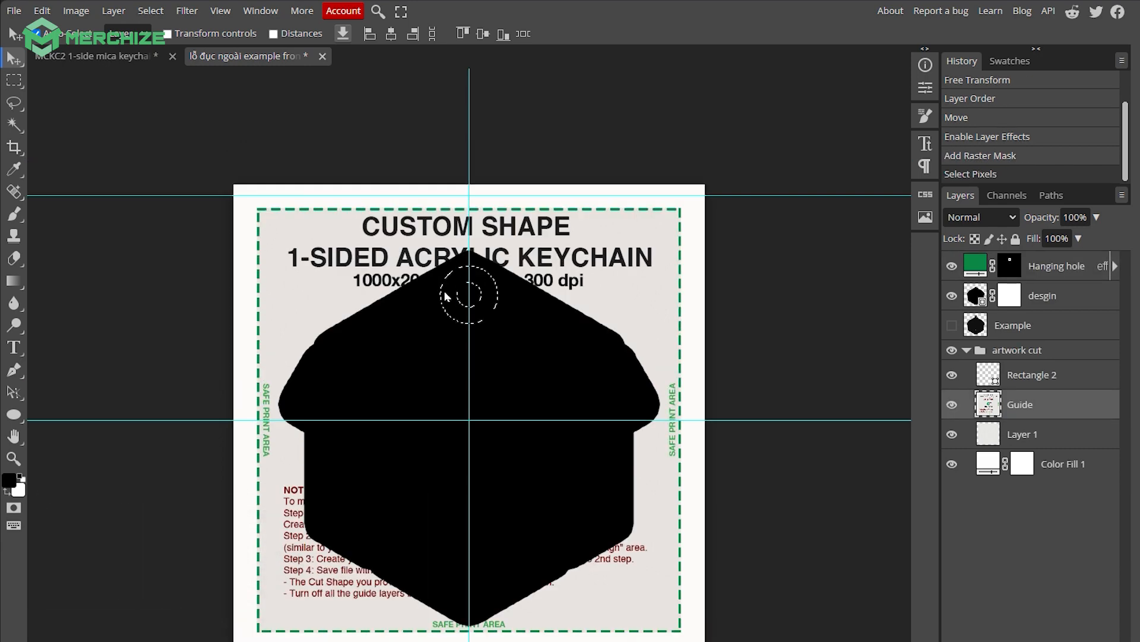
{"action": "scroll", "coordinate": [449, 291], "scroll_direction": "up", "scroll_amount": 3}
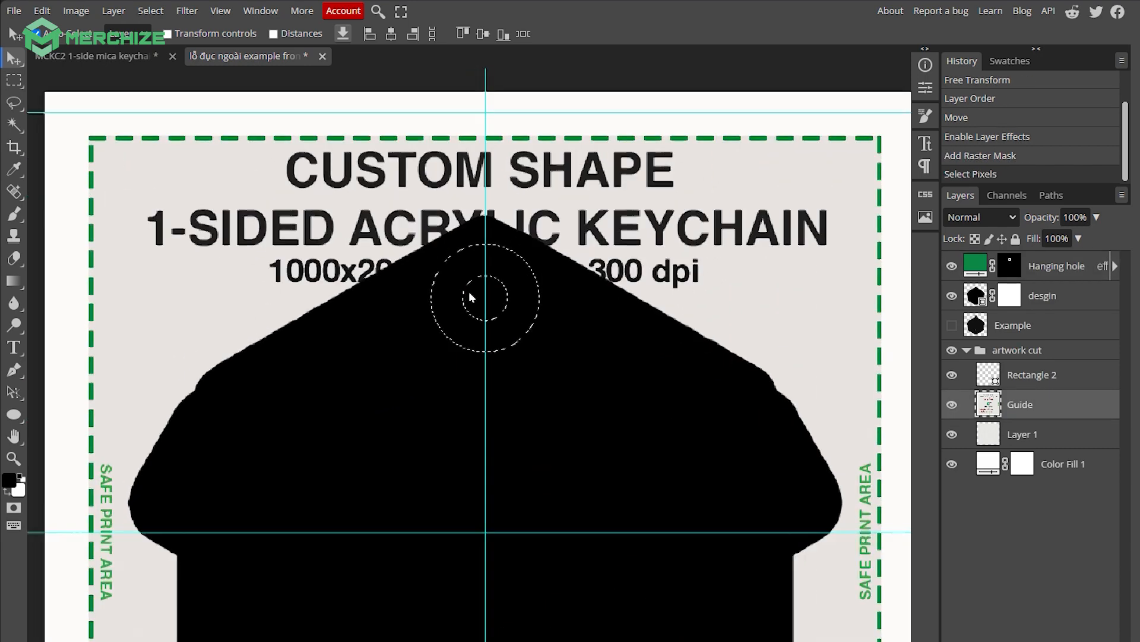
{"action": "scroll", "coordinate": [464, 291], "scroll_direction": "up", "scroll_amount": 2}
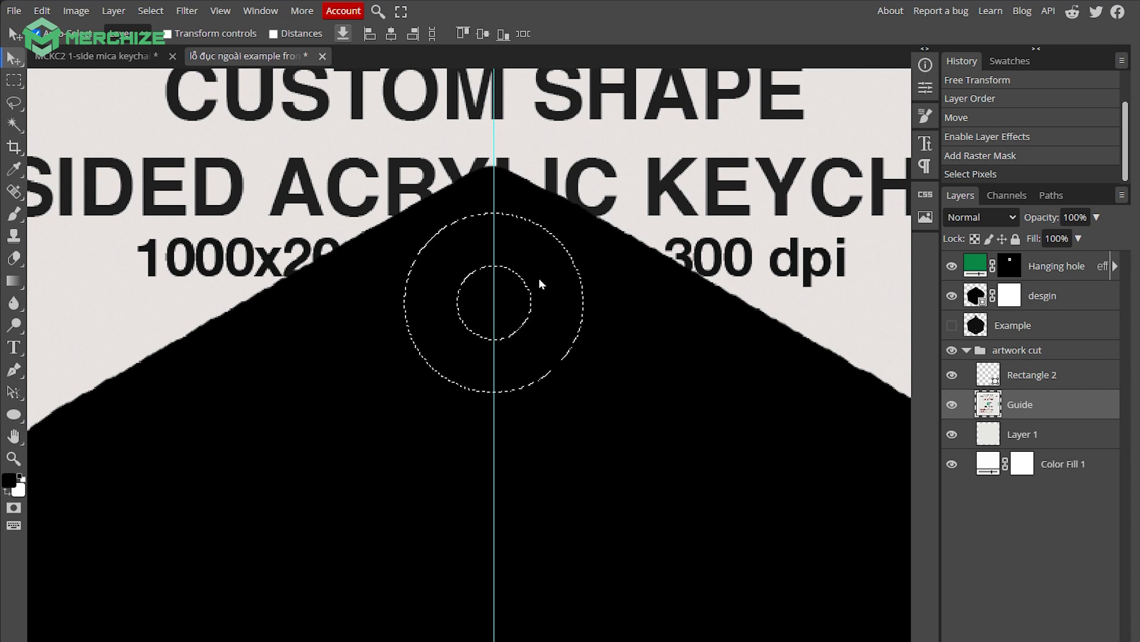
{"action": "key", "text": "ctrl+shift+i"}
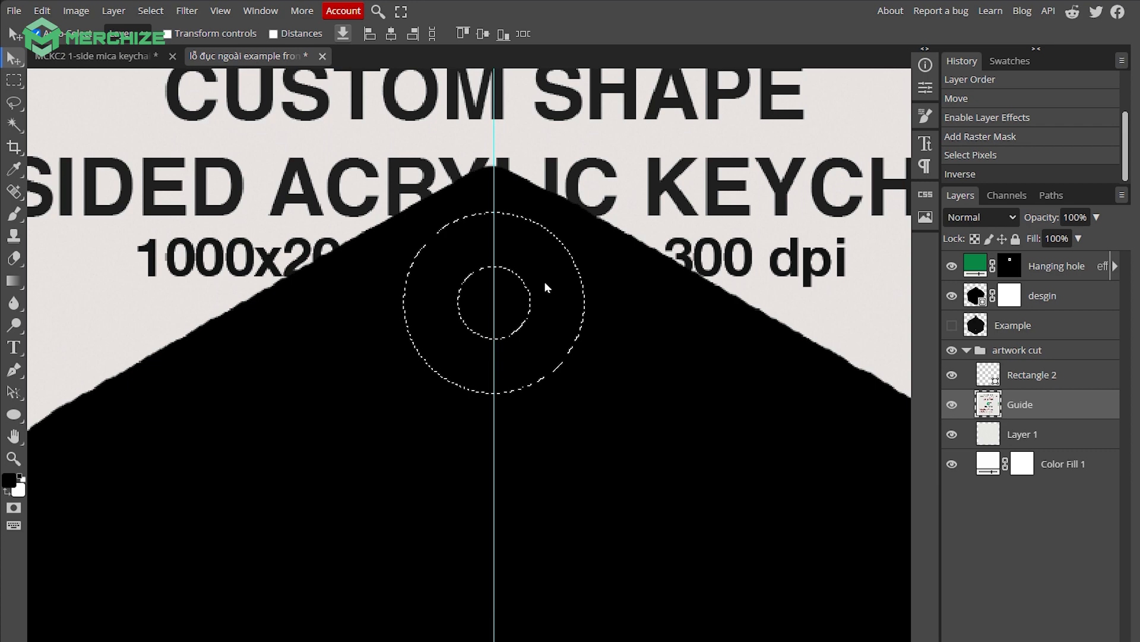
Paint black with an enlarged Brush on the desgin layer's mask inside the ring to cut the hanging hole, and deselect
{"action": "left_click", "coordinate": [1042, 295]}
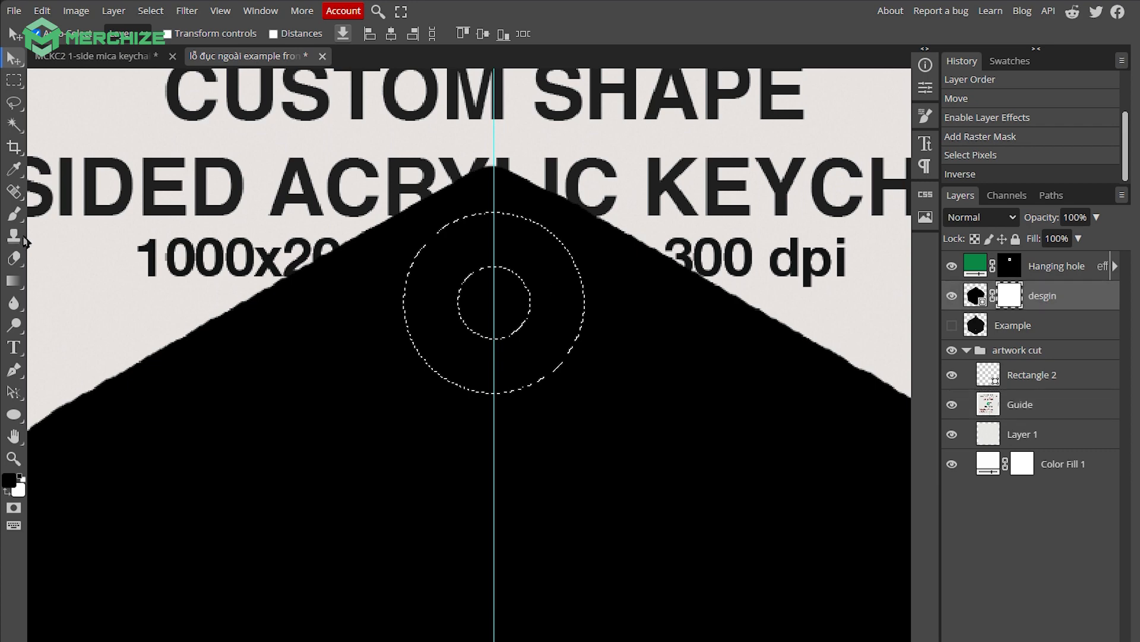
{"action": "left_click", "coordinate": [14, 214]}
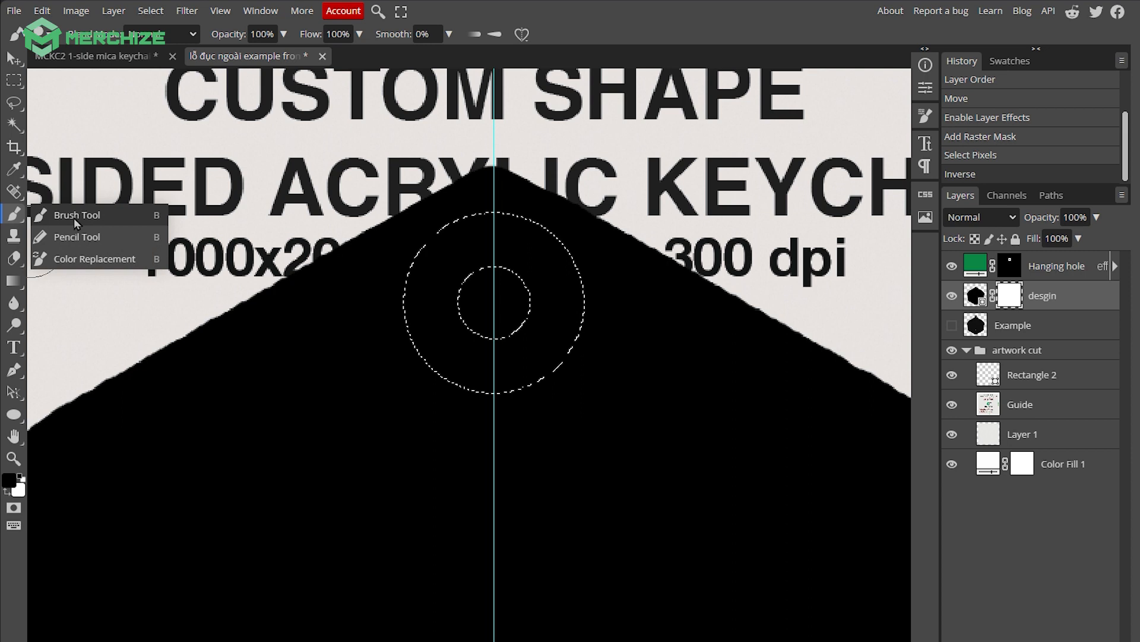
{"action": "left_click", "coordinate": [138, 216]}
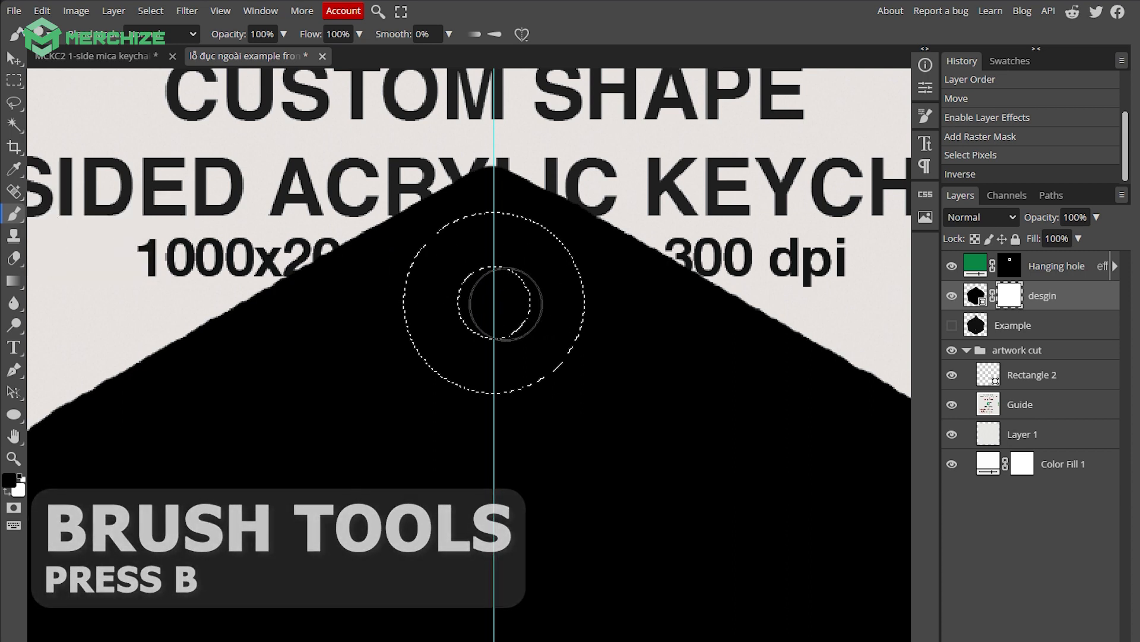
{"action": "left_click_drag", "start_coordinate": [454, 335], "coordinate": [481, 333]}
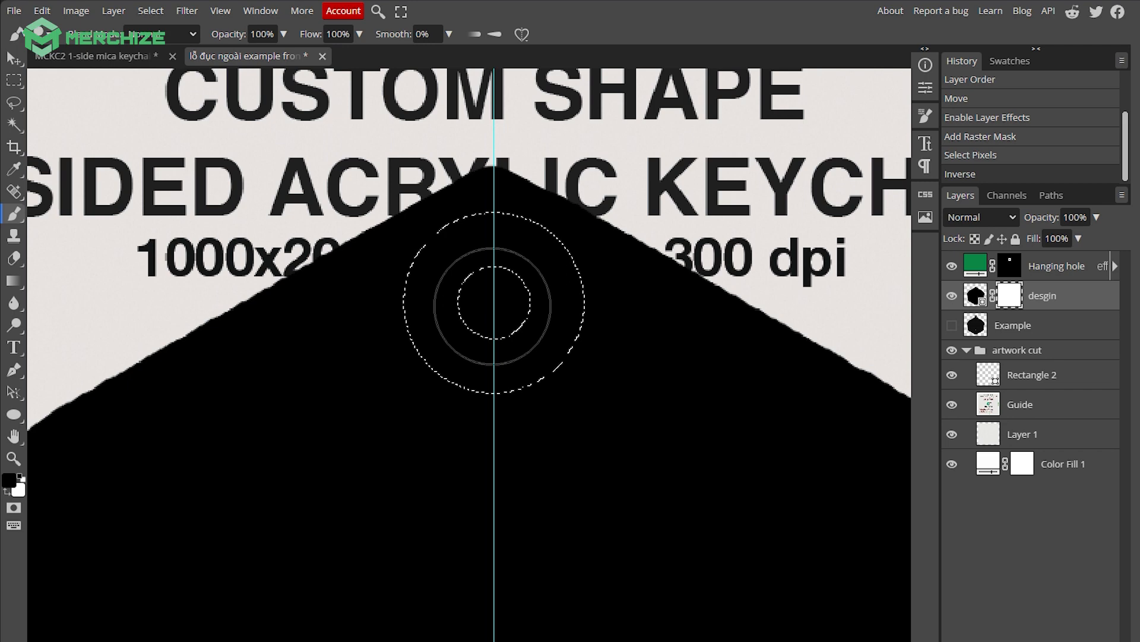
{"action": "left_click_drag", "start_coordinate": [493, 303], "coordinate": [496, 303]}
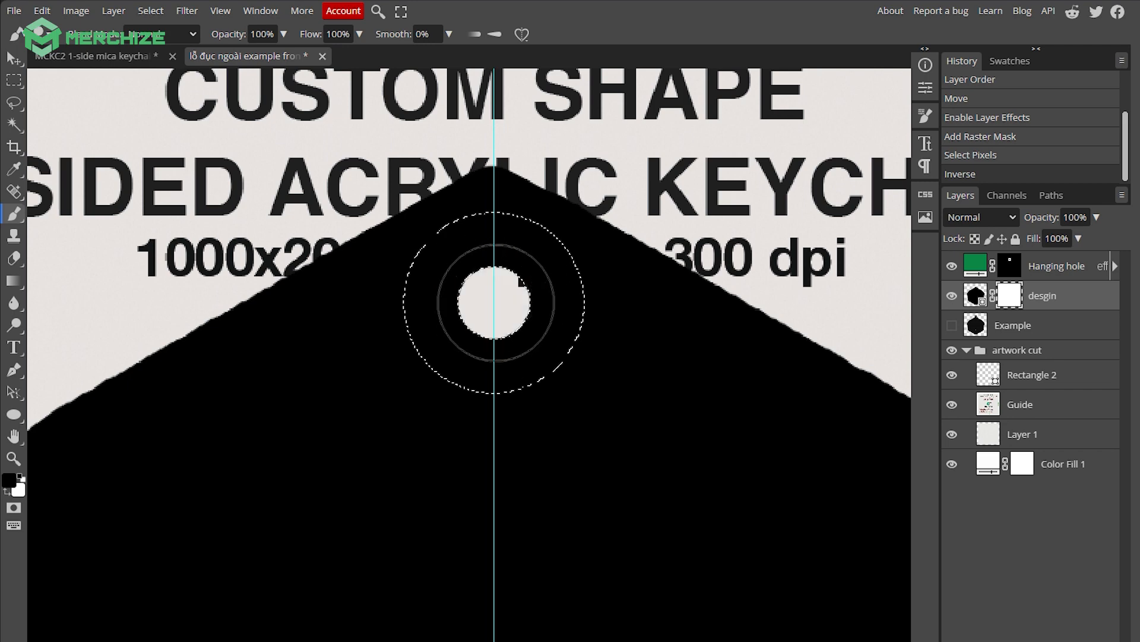
{"action": "key", "text": "ctrl+d"}
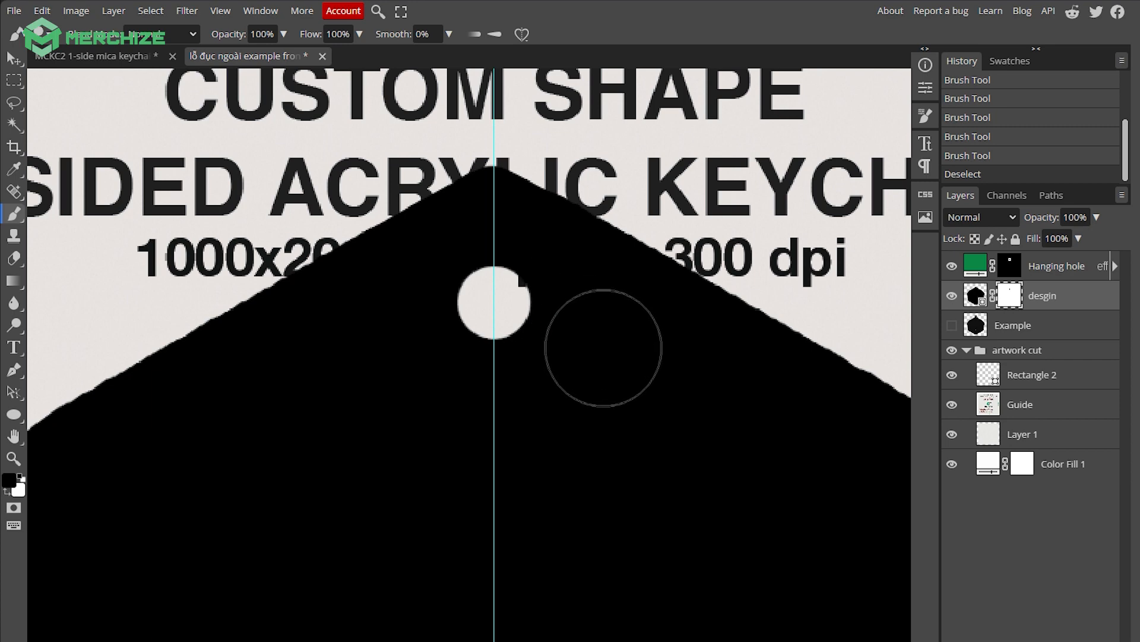
Hide the artwork cut group, and save and close the cut shape smart object
{"action": "scroll", "coordinate": [612, 347], "scroll_direction": "down", "scroll_amount": 5}
{"action": "left_click", "coordinate": [953, 350]}
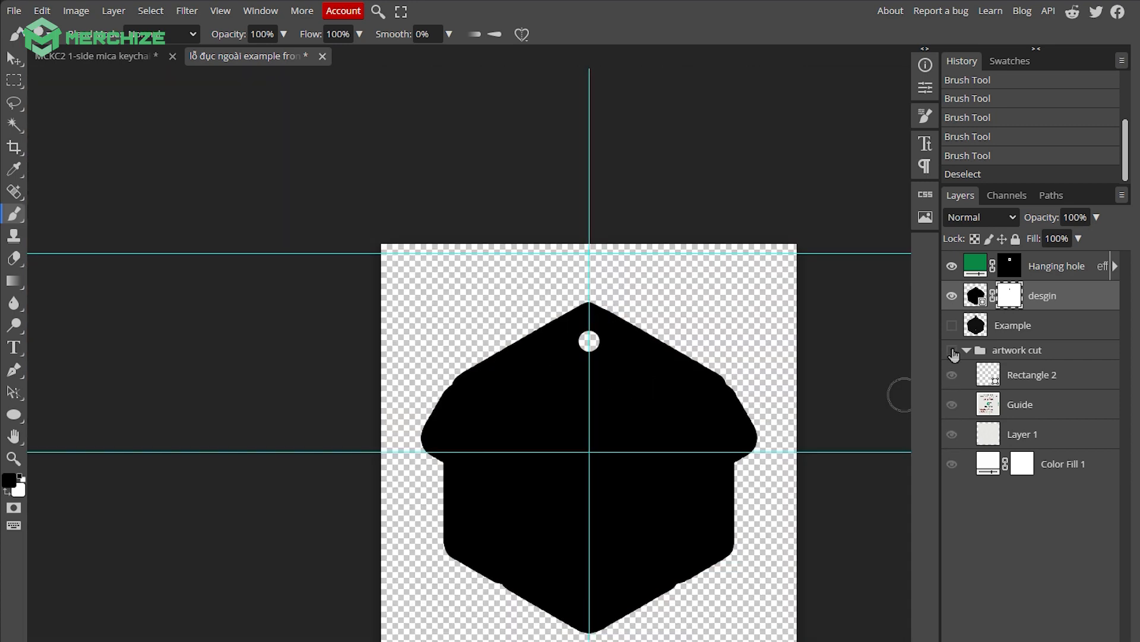
{"action": "left_click", "coordinate": [952, 351]}
{"action": "left_click", "coordinate": [952, 350]}
{"action": "key", "text": "ctrl+s"}
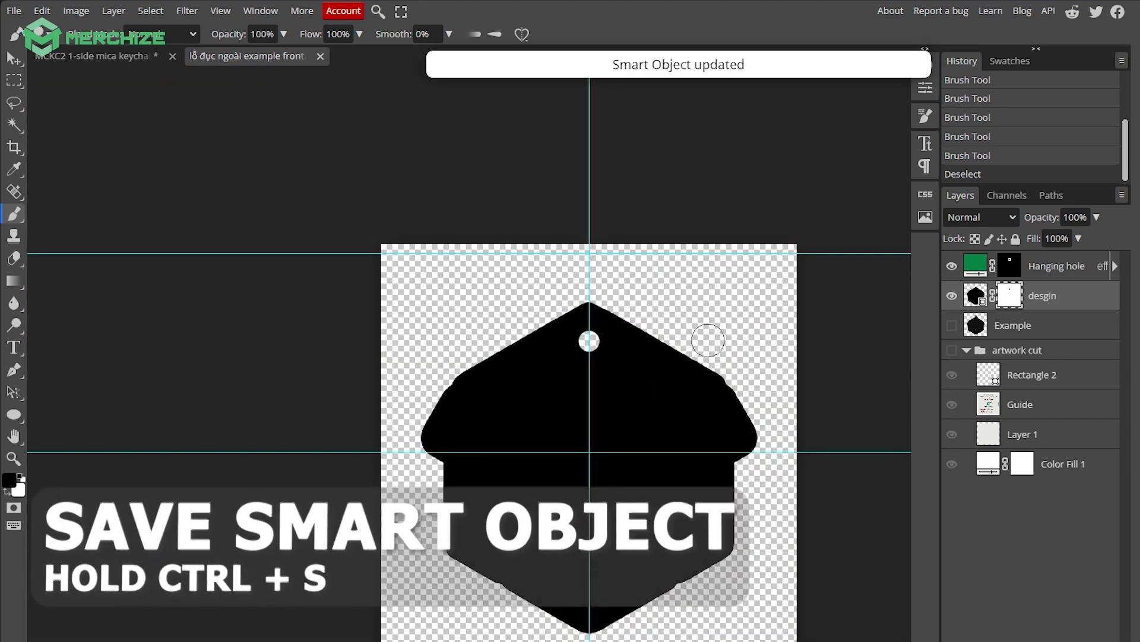
{"action": "left_click", "coordinate": [320, 56]}
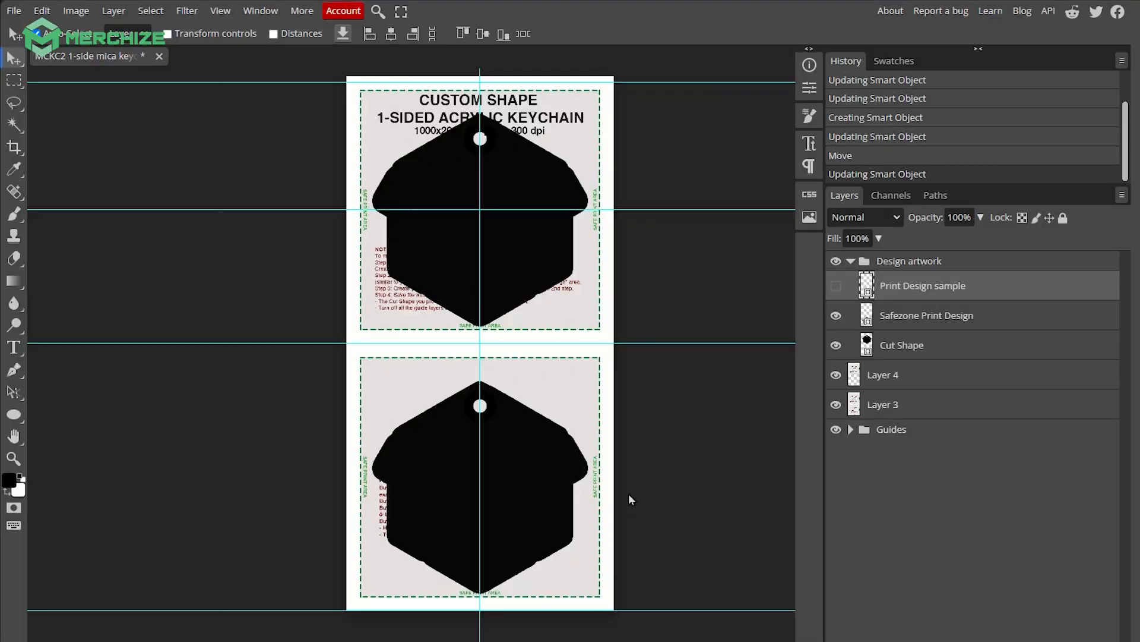
In the Print Design sample smart object, scale the design to full canvas width with only its logo half on the canvas, and save and close it
{"action": "left_click_drag", "start_coordinate": [825, 351], "coordinate": [773, 351]}
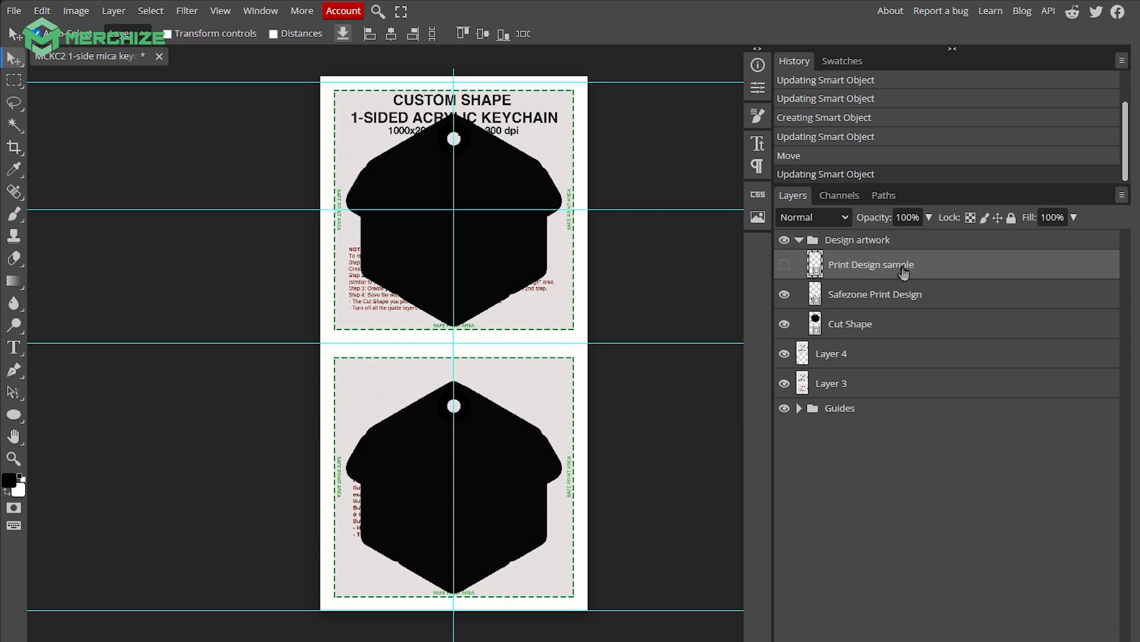
{"action": "double_click", "coordinate": [816, 272]}
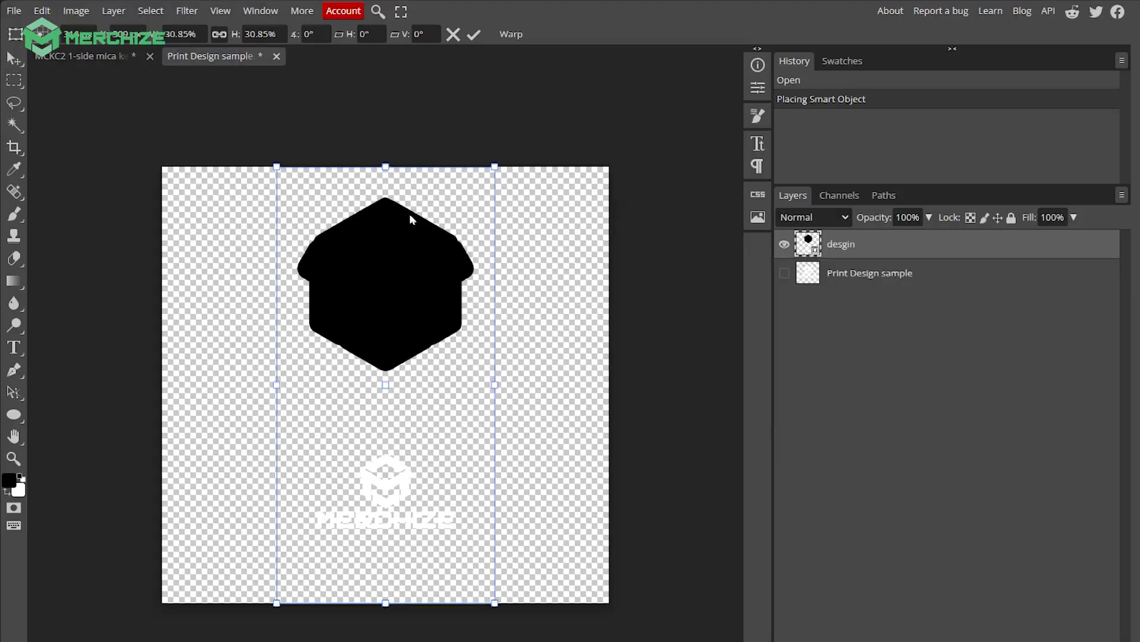
{"action": "left_click_drag", "start_coordinate": [409, 216], "coordinate": [272, 261]}
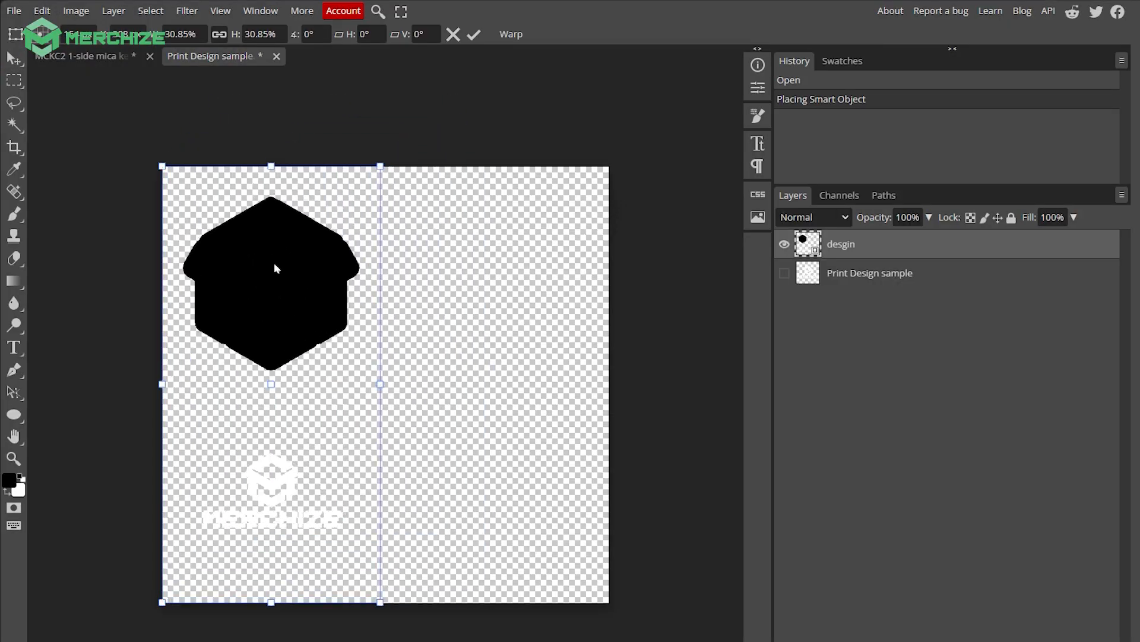
{"action": "left_click_drag", "start_coordinate": [380, 377], "coordinate": [609, 371]}
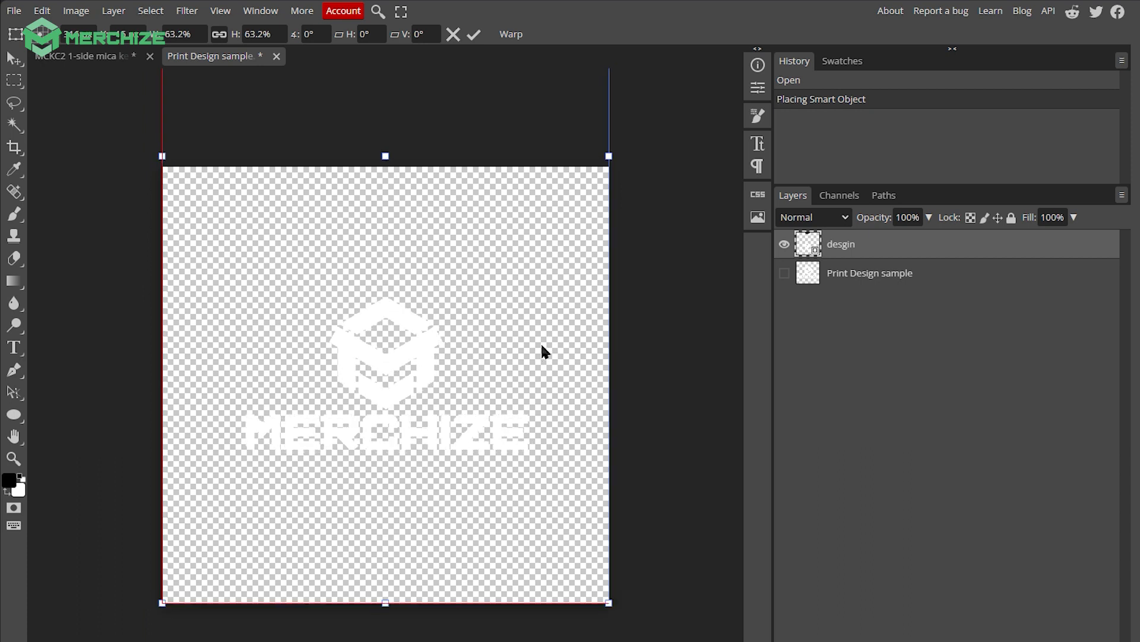
{"action": "key", "text": "Return"}
{"action": "key", "text": "ctrl+s"}
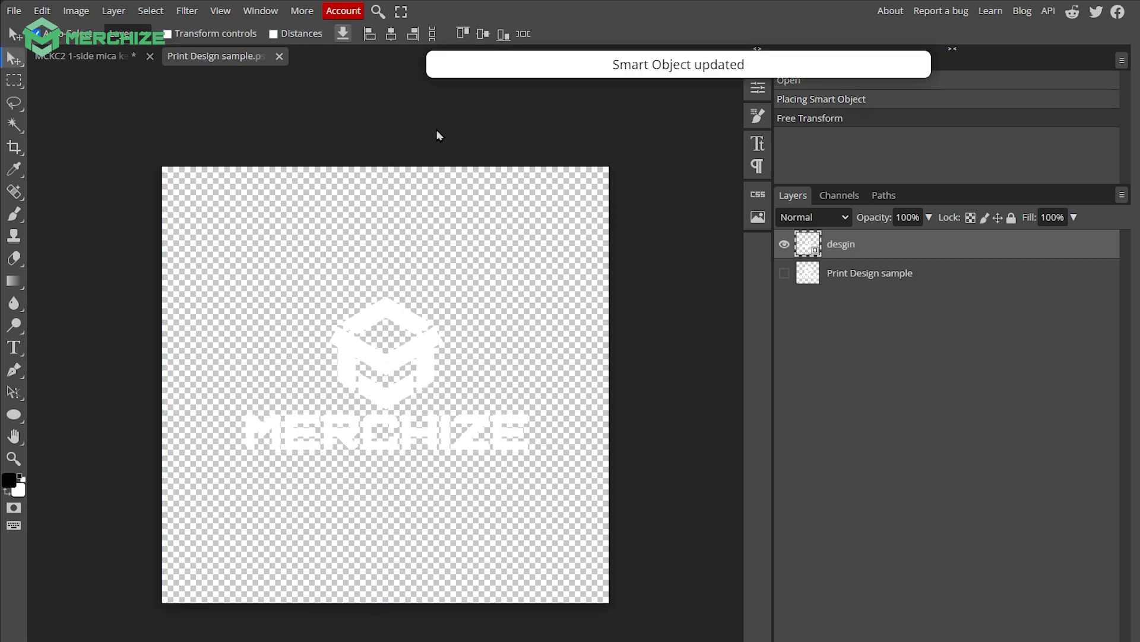
{"action": "left_click", "coordinate": [279, 57]}
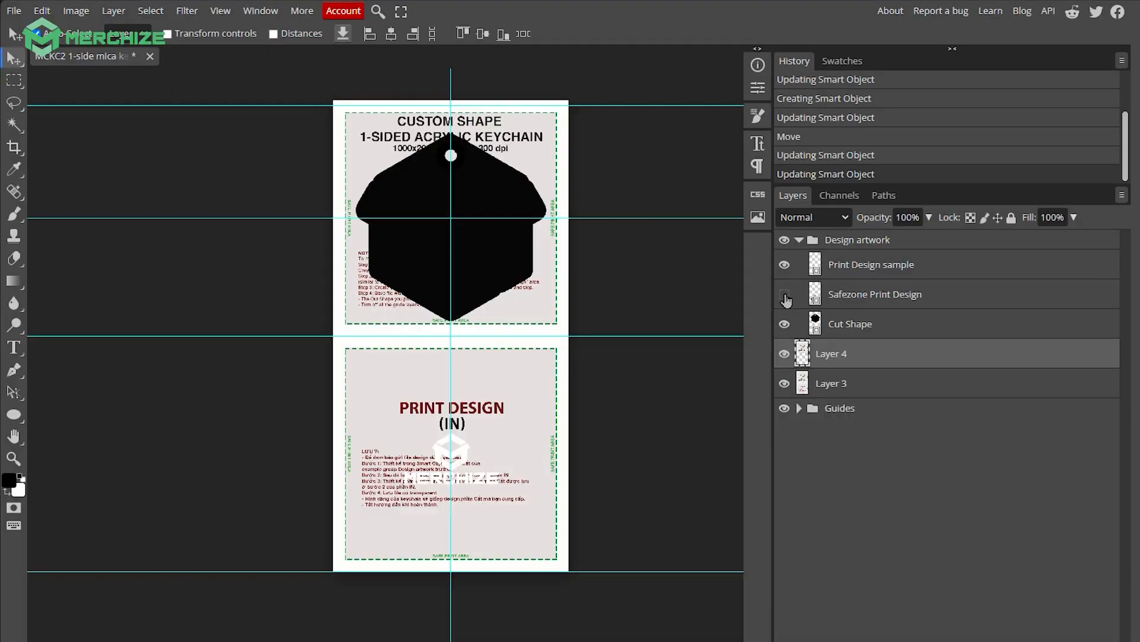
Hide Layer 4, Layer 3 and the Guides group in the main template
{"action": "left_click", "coordinate": [785, 353]}
{"action": "left_click", "coordinate": [784, 383]}
{"action": "left_click", "coordinate": [784, 408]}
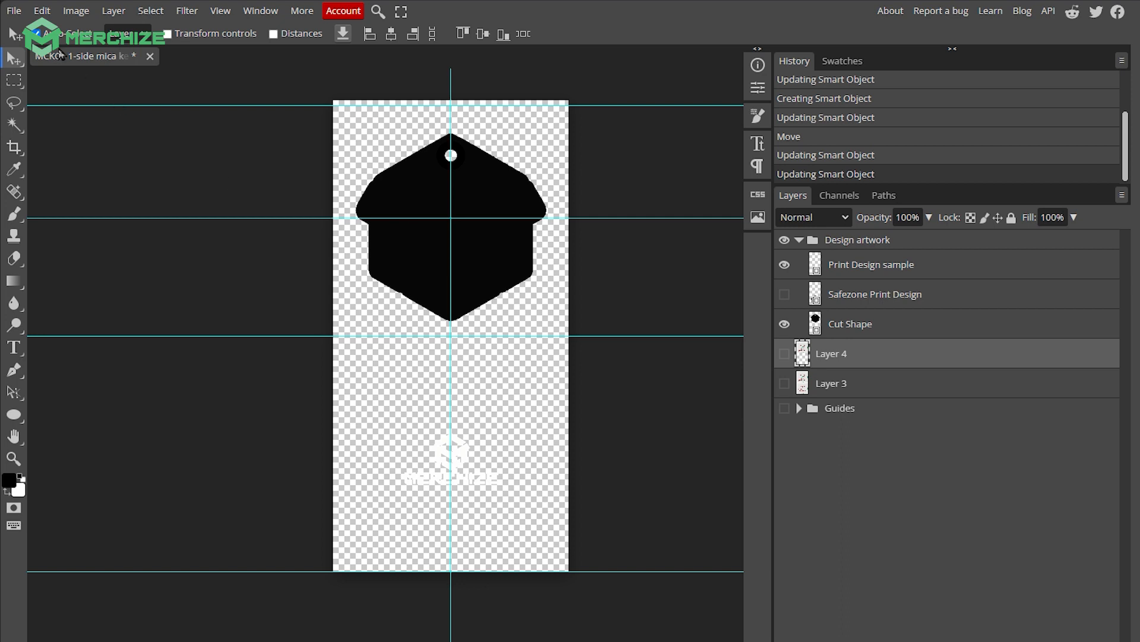
Export the finished design as a 1000 × 2000 px PNG at 100% quality
{"action": "left_click", "coordinate": [13, 12]}
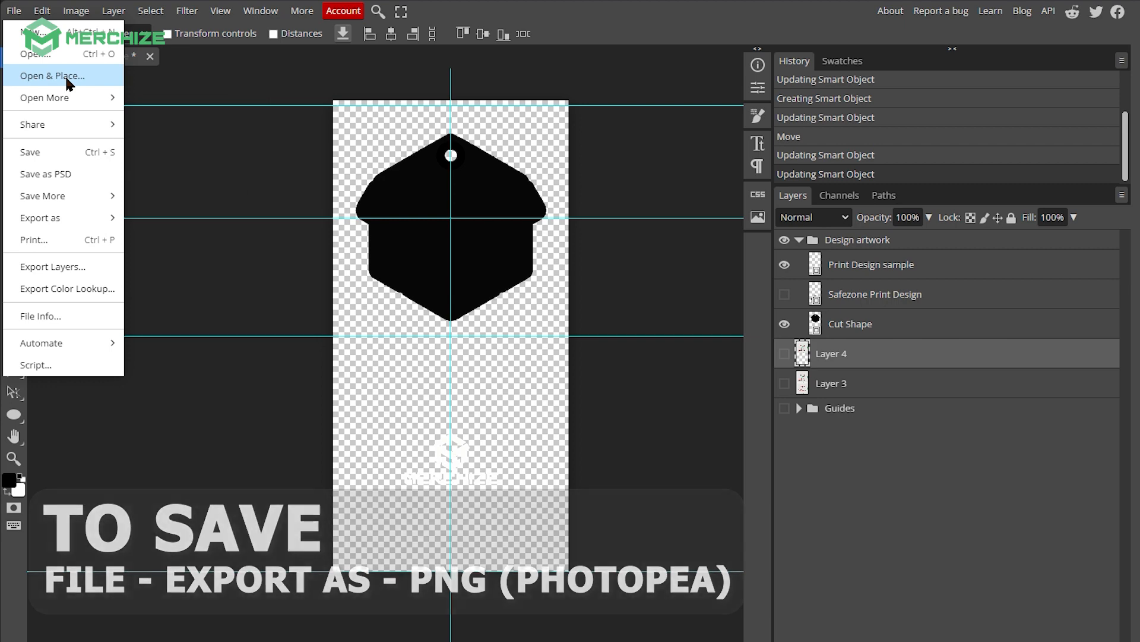
{"action": "mouse_move", "coordinate": [61, 215]}
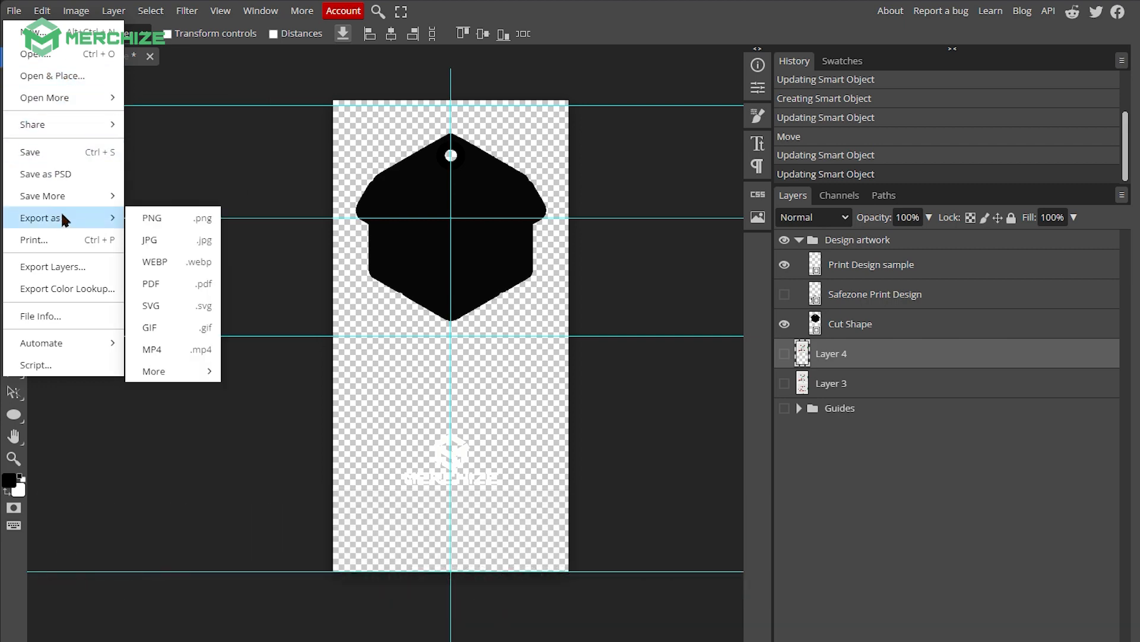
{"action": "left_click", "coordinate": [166, 224]}
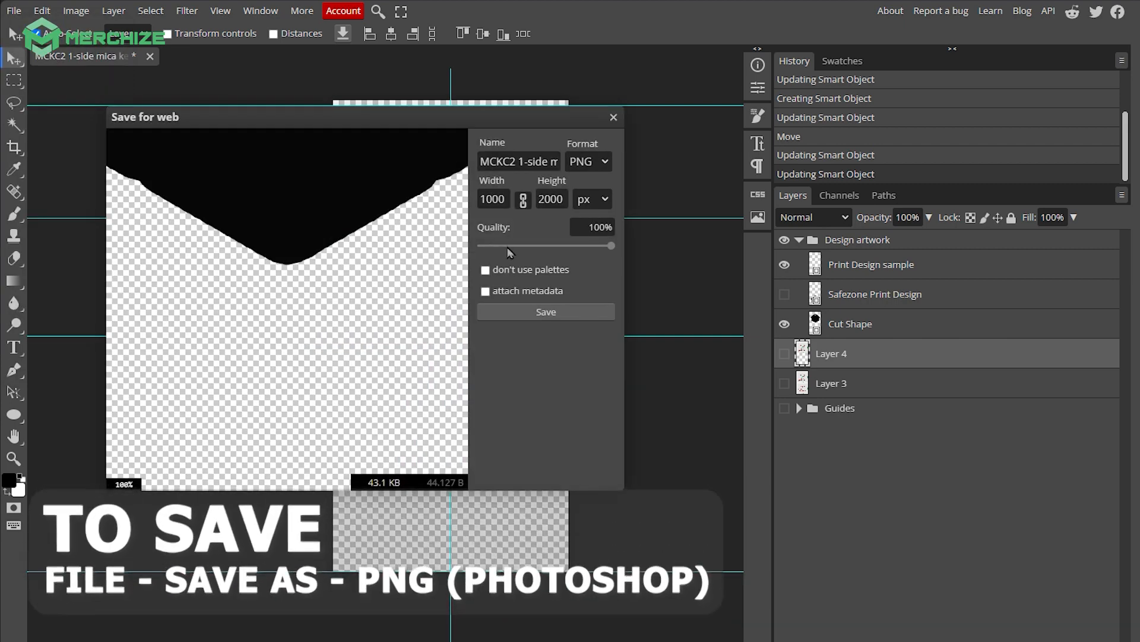
{"action": "left_click", "coordinate": [547, 315]}
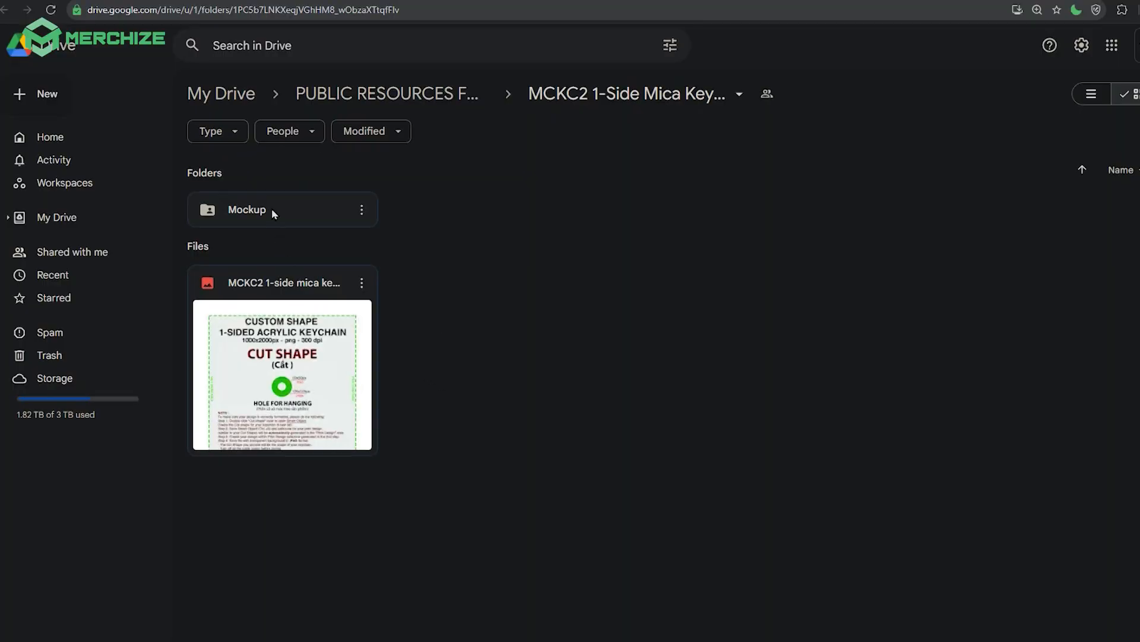
Switch to Google Drive, download the MCKC2 1-side mica keychain file from the Mockup folder, and load it in Photopea
{"action": "left_click", "coordinate": [254, 214]}
{"action": "double_click", "coordinate": [291, 218]}
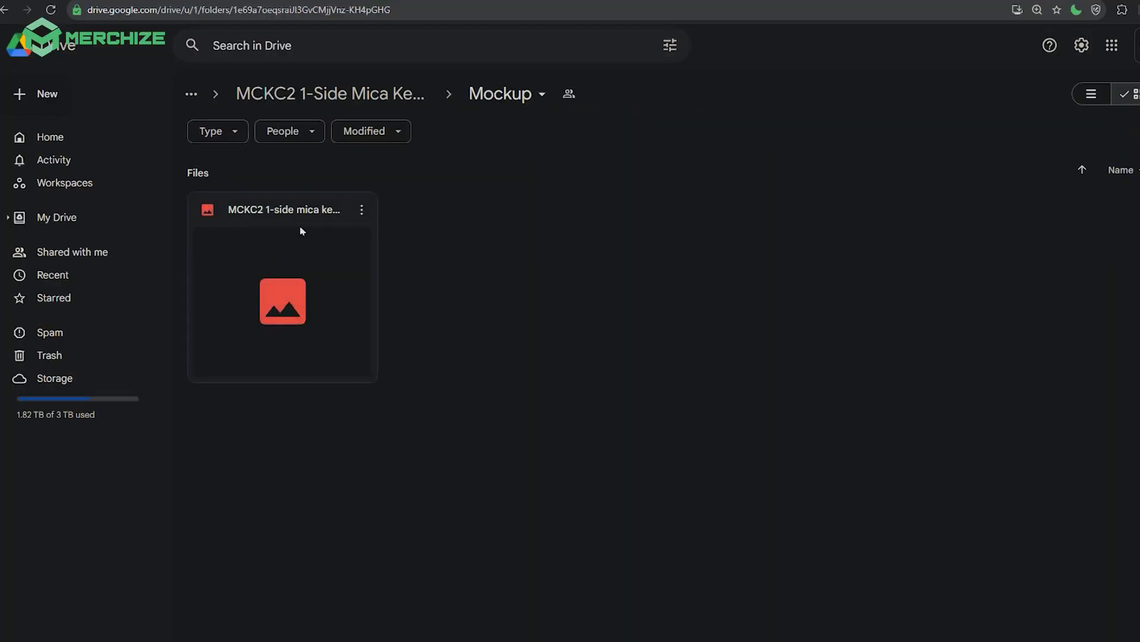
{"action": "left_click", "coordinate": [323, 242]}
{"action": "left_click", "coordinate": [319, 131]}
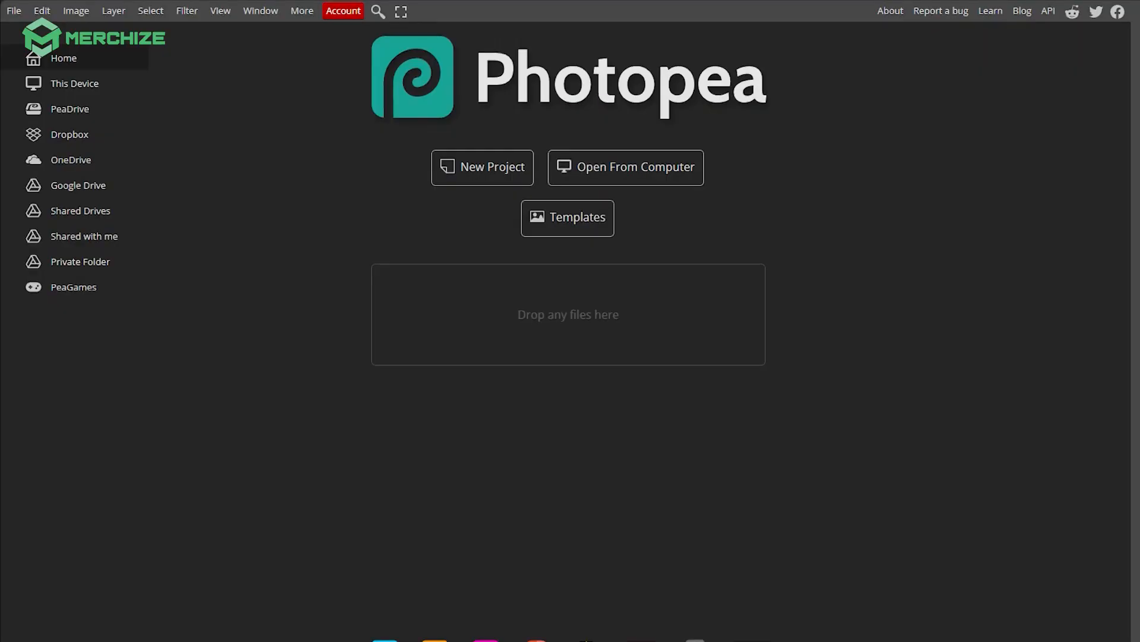
{"action": "left_click_drag", "start_coordinate": [473, 297], "coordinate": [475, 300]}
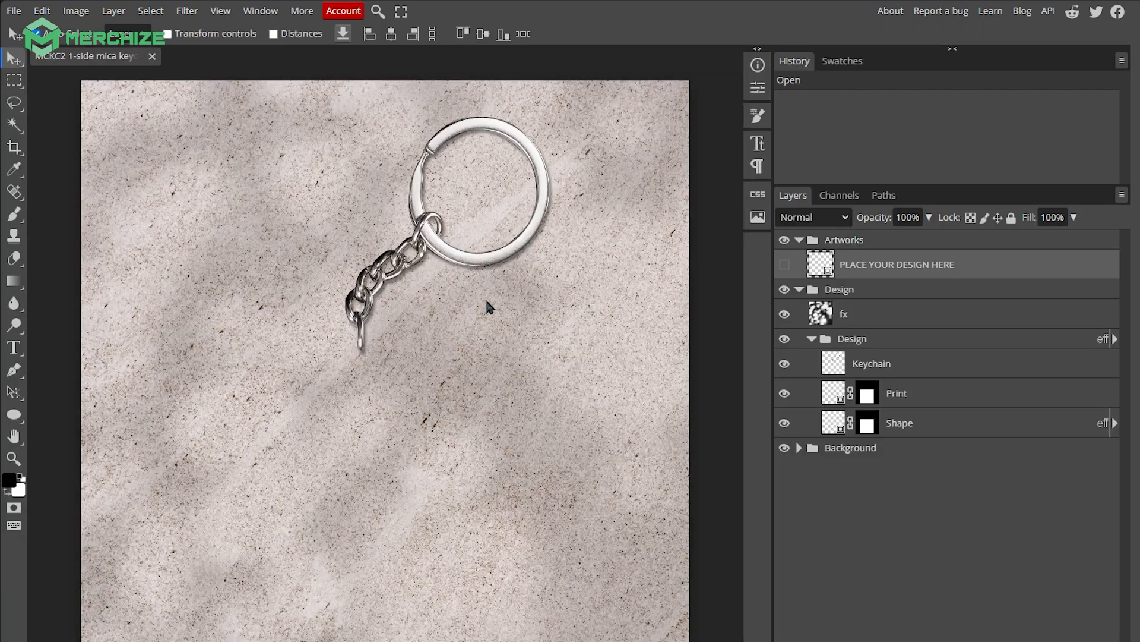
Open the mockup's PLACE YOUR DESIGN HERE smart object and show its Guides group
{"action": "scroll", "coordinate": [486, 300], "scroll_direction": "down", "scroll_amount": 1}
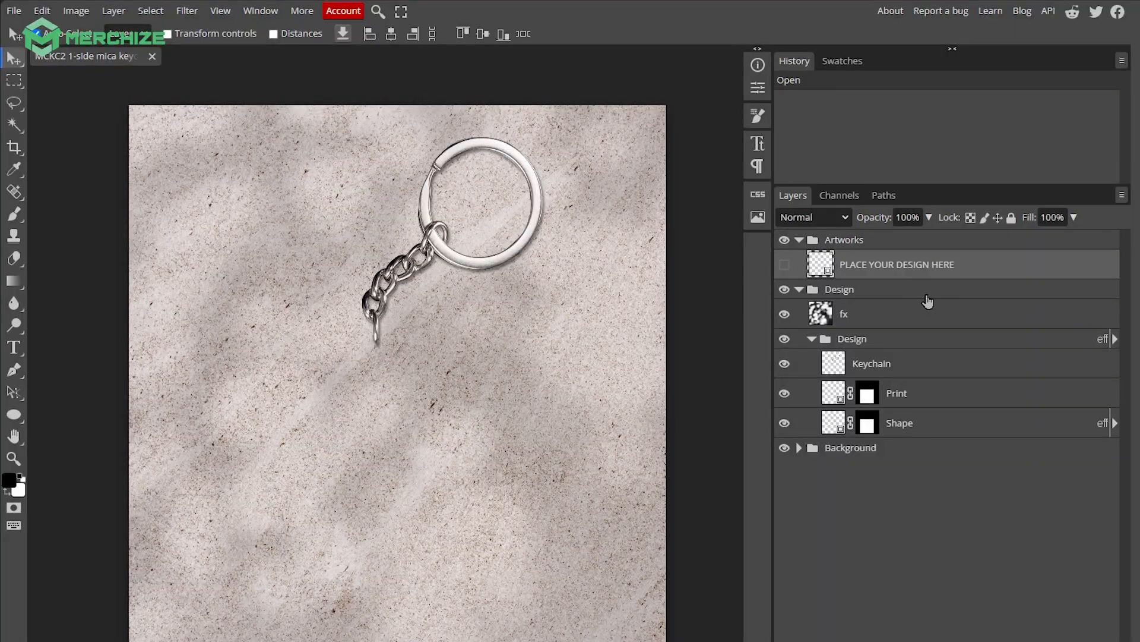
{"action": "double_click", "coordinate": [832, 276]}
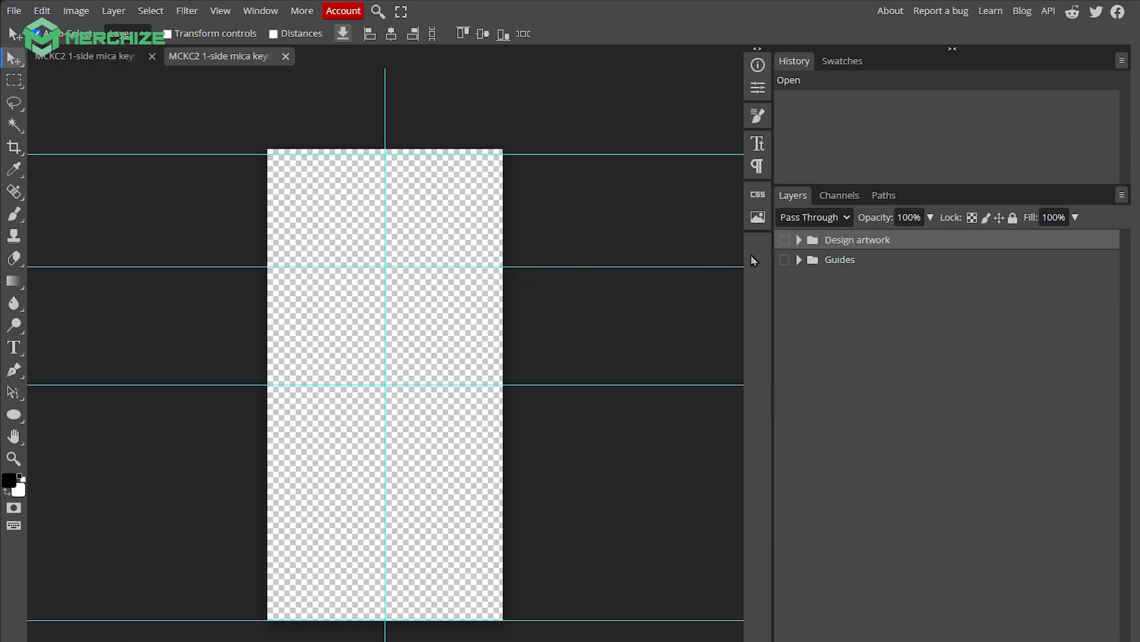
{"action": "left_click", "coordinate": [785, 259]}
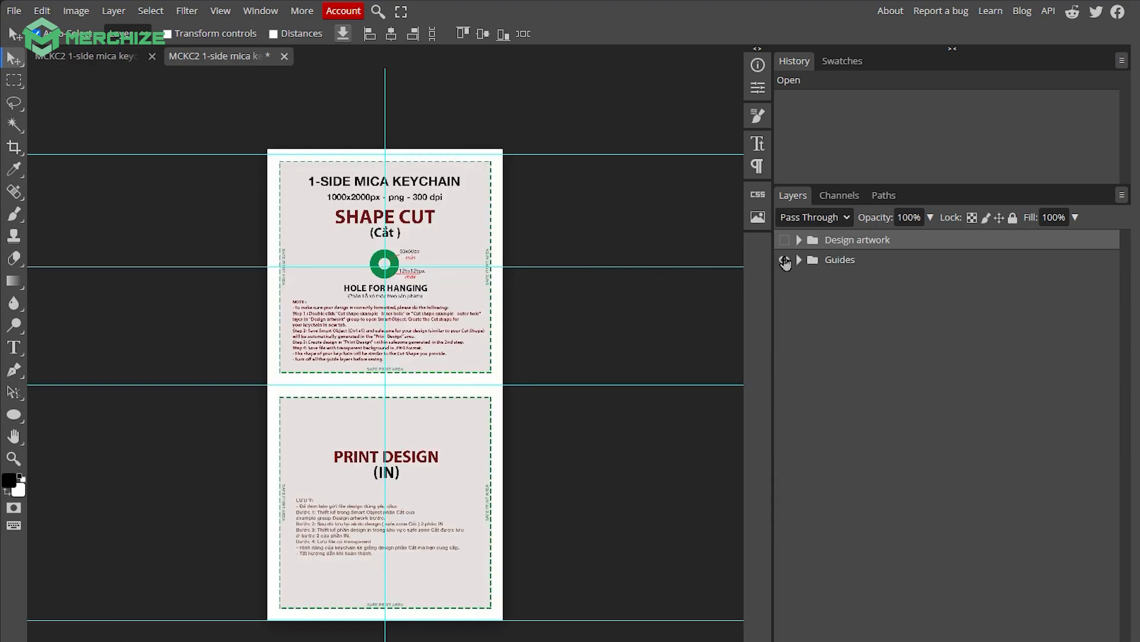
Place the exported MCKC2 1-side mica keychain PNG at 100% scale, filling the canvas, above the Design artwork group
{"action": "left_click", "coordinate": [14, 11]}
{"action": "left_click", "coordinate": [65, 75]}
{"action": "double_click", "coordinate": [272, 109]}
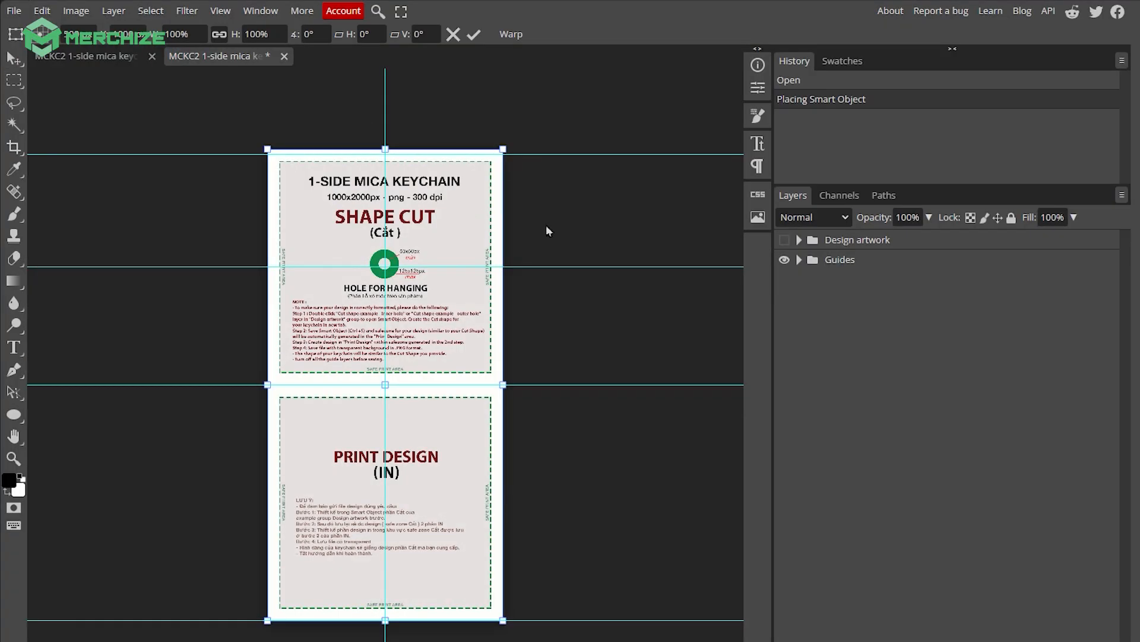
{"action": "key", "text": "Return"}
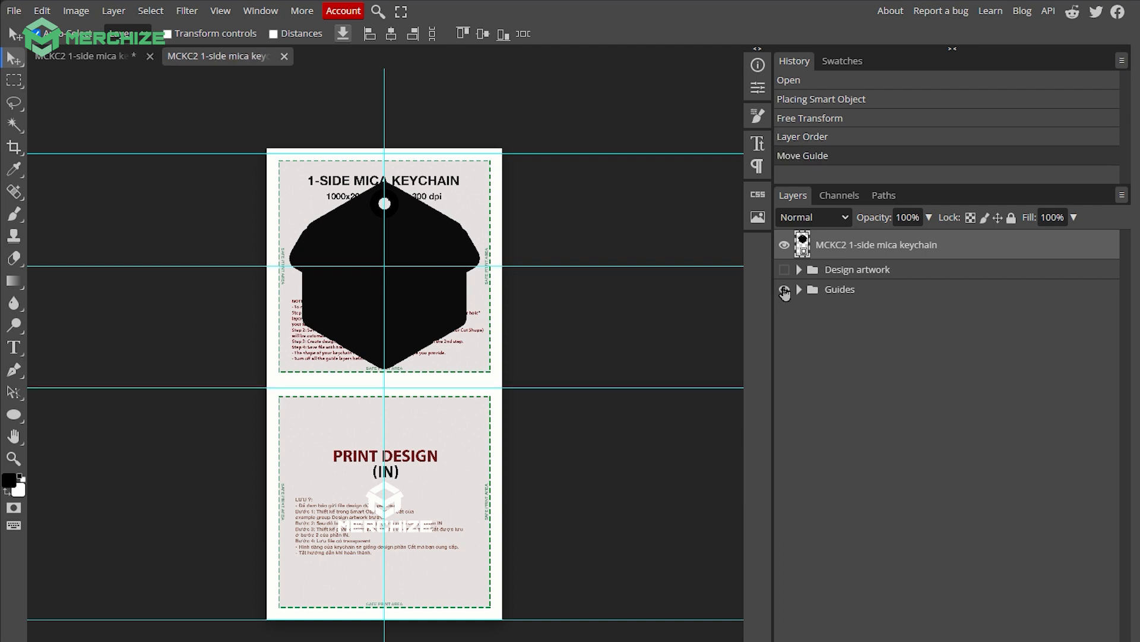
Hide the Guides group, and save and close the mockup's design smart object
{"action": "left_click", "coordinate": [784, 290]}
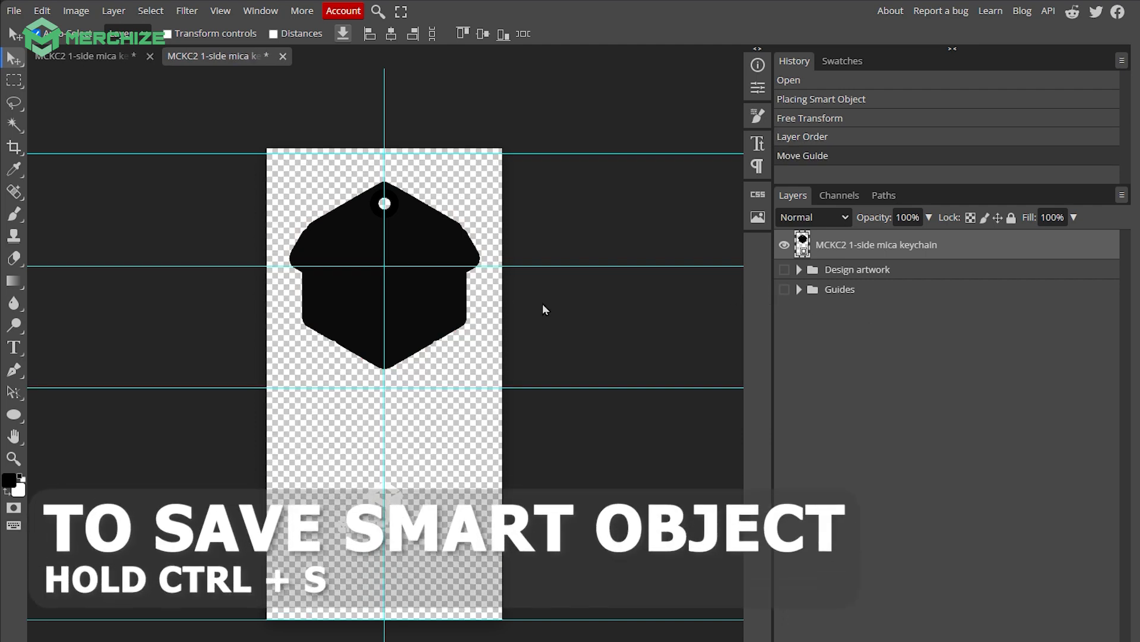
{"action": "key", "text": "ctrl+s"}
{"action": "left_click", "coordinate": [283, 56]}
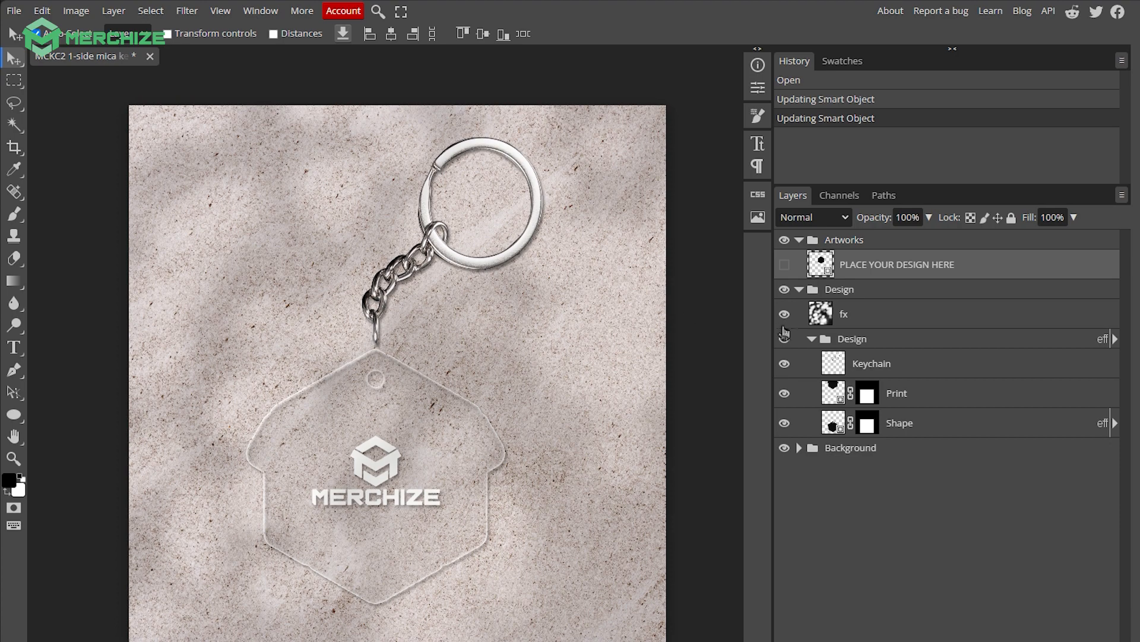
Collapse the inner Design group and save the mockup as a PSD file named my mockup
{"action": "left_click", "coordinate": [812, 339]}
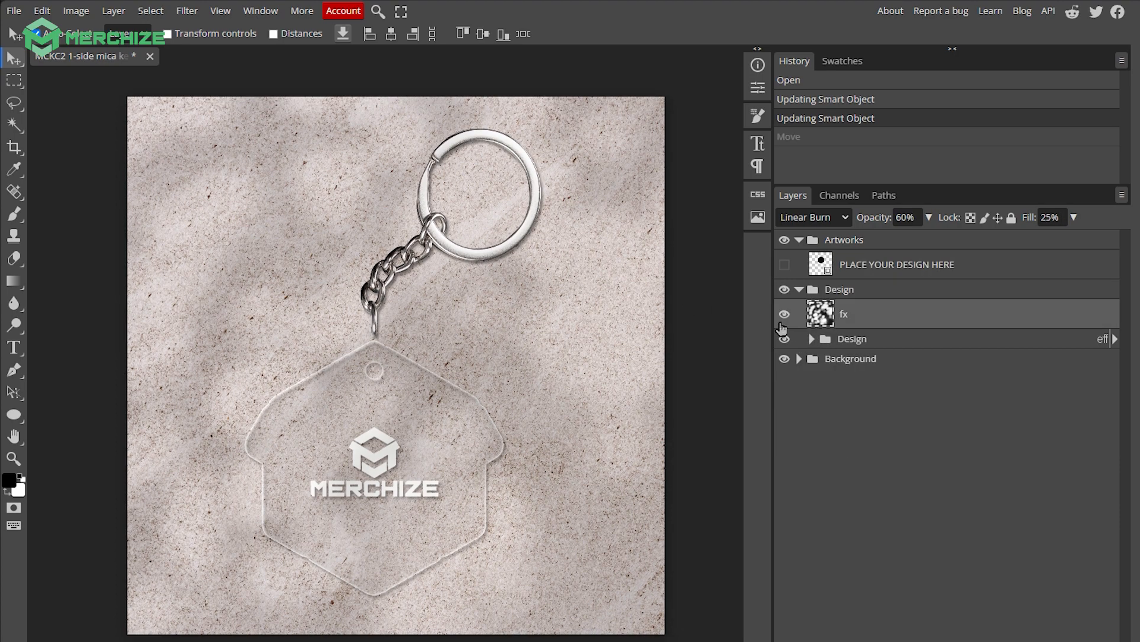
{"action": "left_click", "coordinate": [14, 11]}
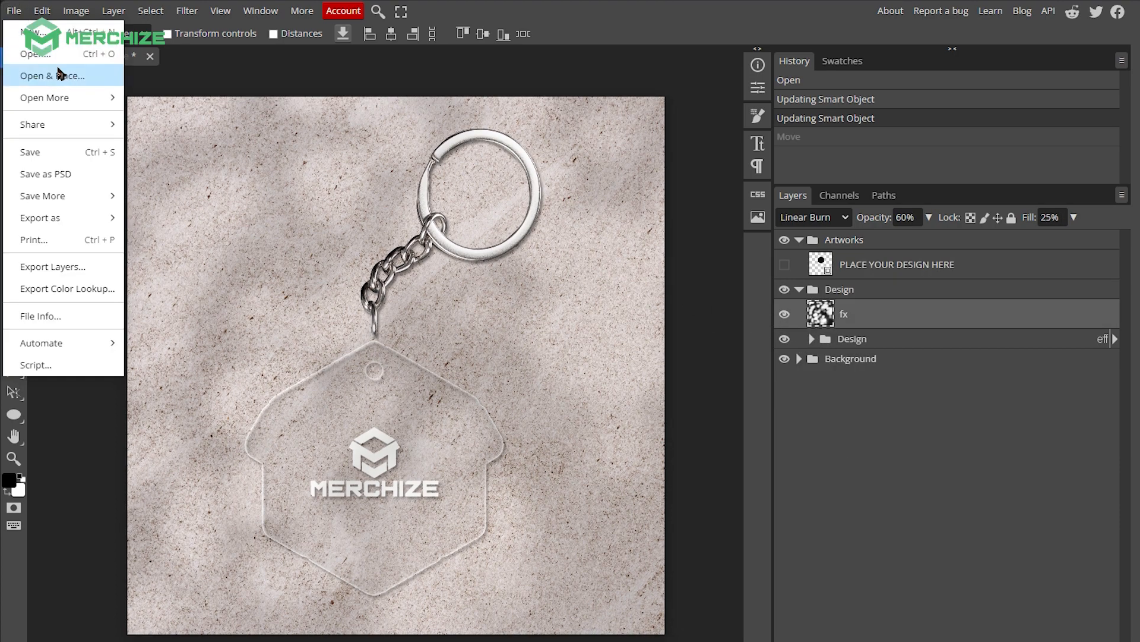
{"action": "left_click", "coordinate": [56, 173]}
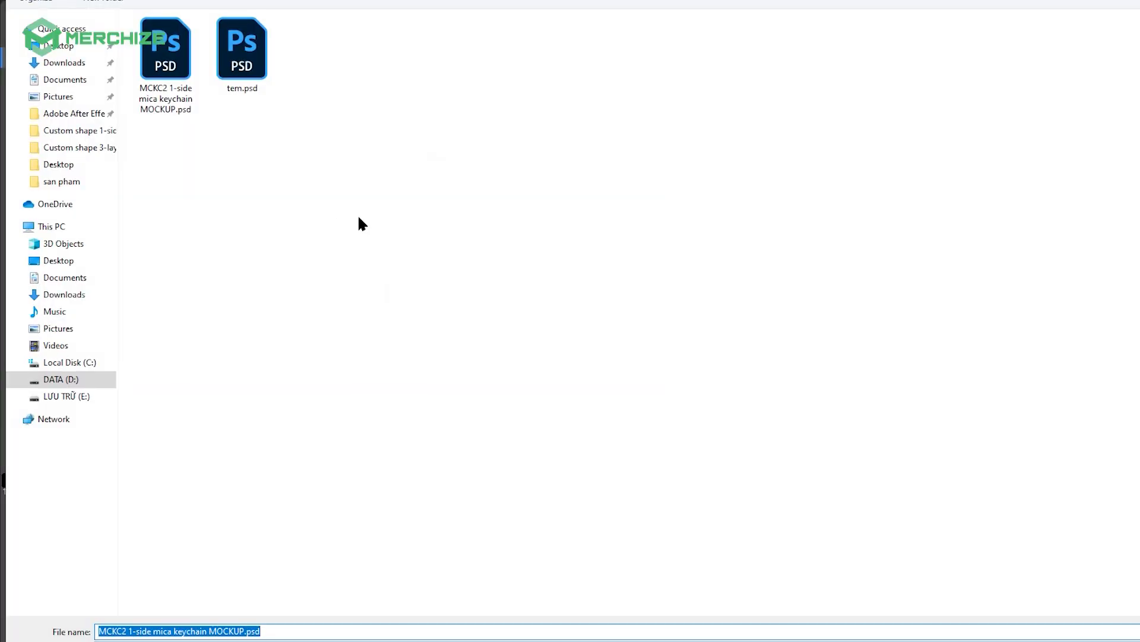
{"action": "type", "text": "my mockup"}
{"action": "key", "text": "Return"}
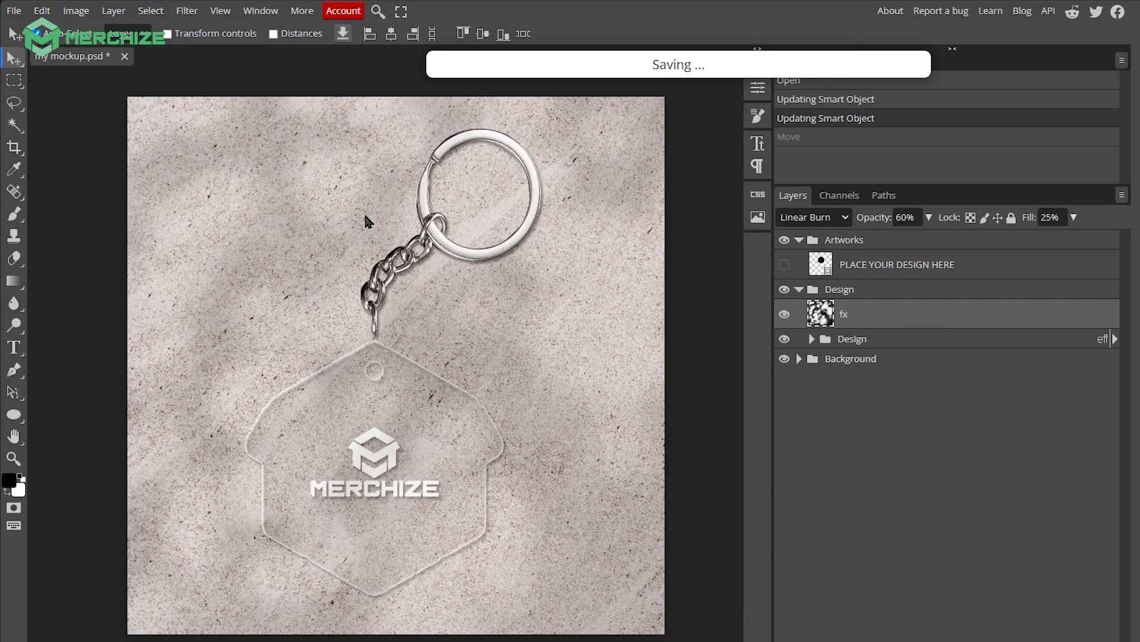